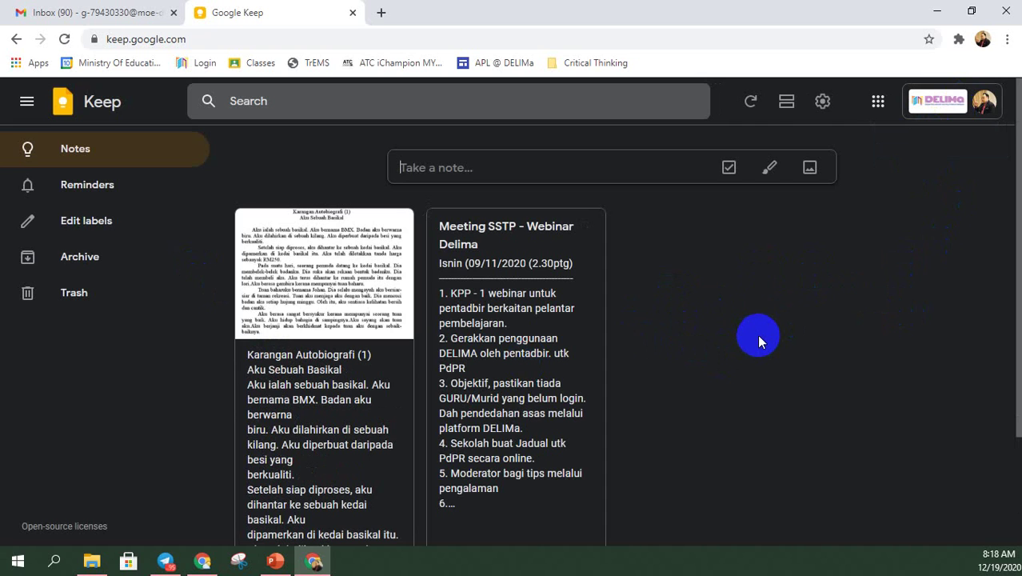
- Expand the 'Take a note...' bar into an empty new-note editor with blank title and body
scroll(755, 334, "down", 2)
scroll(754, 333, "up", 2)
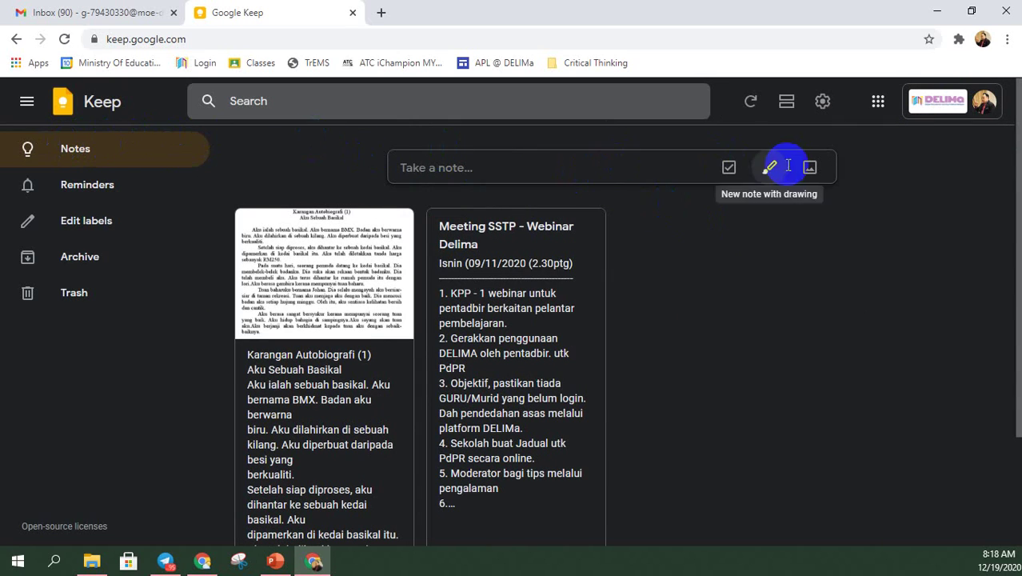
left_click(458, 162)
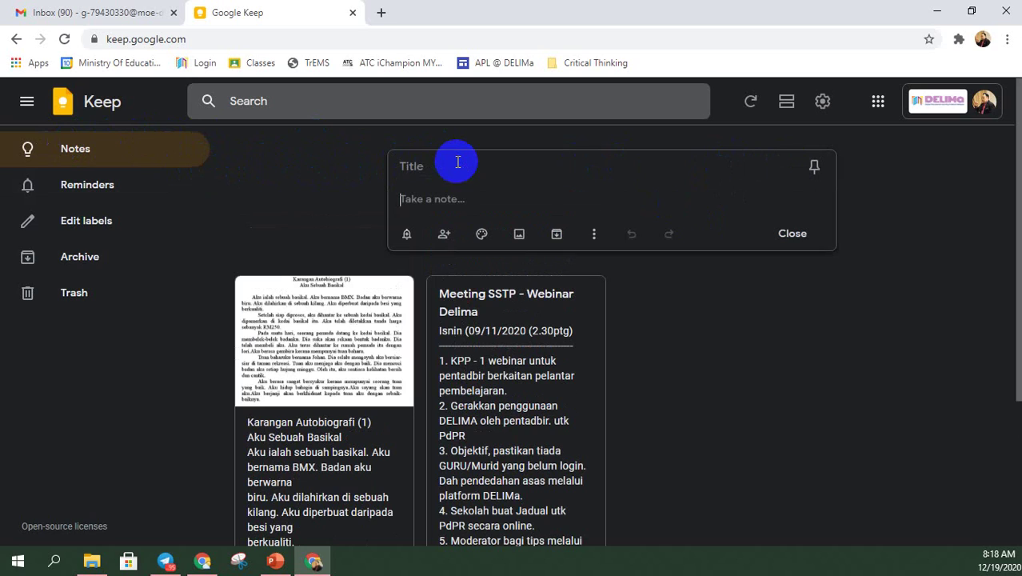
- Switch to the second Chrome window and open a blank New Tab page there
left_click(440, 162)
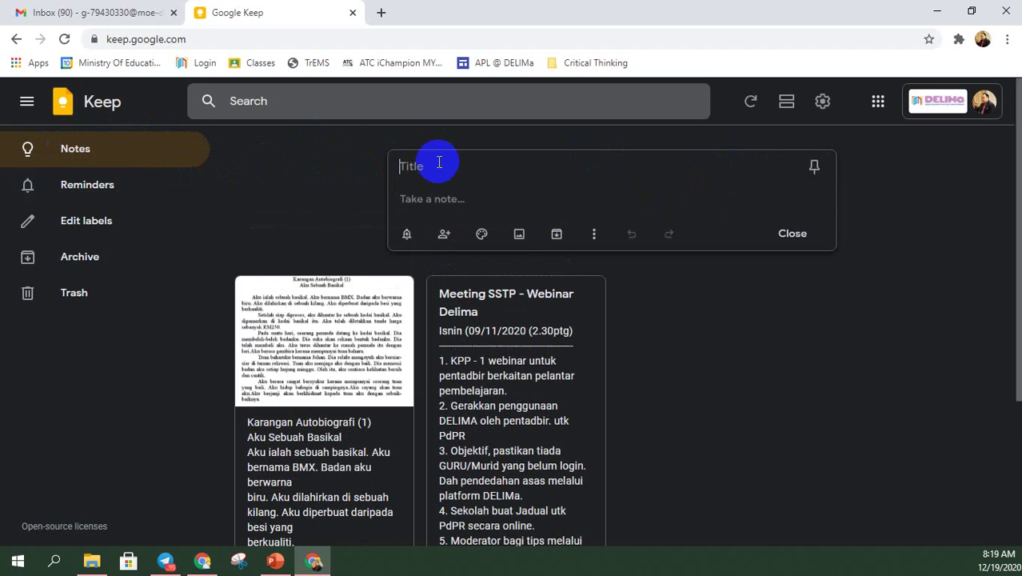
left_click(202, 563)
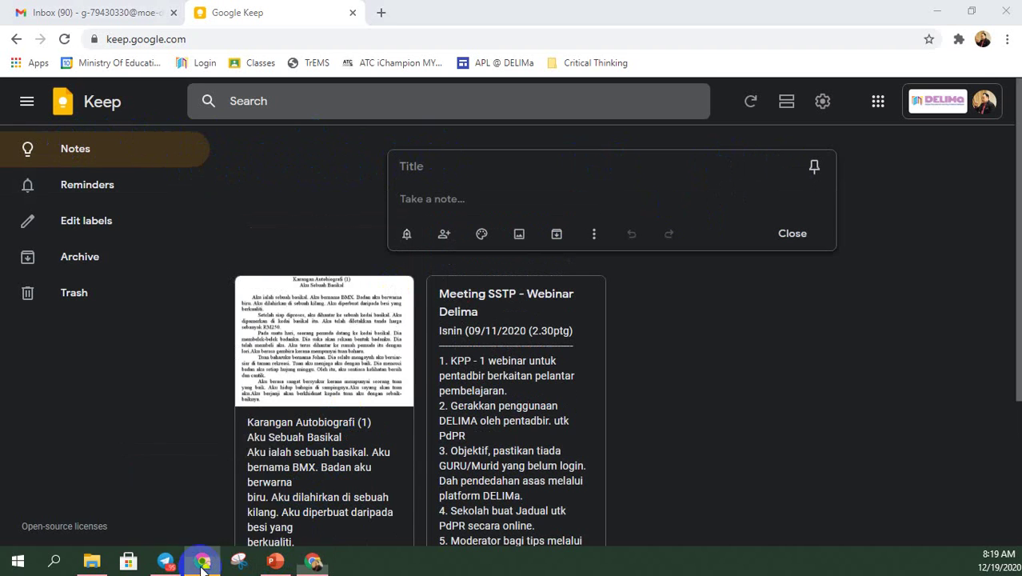
left_click(378, 12)
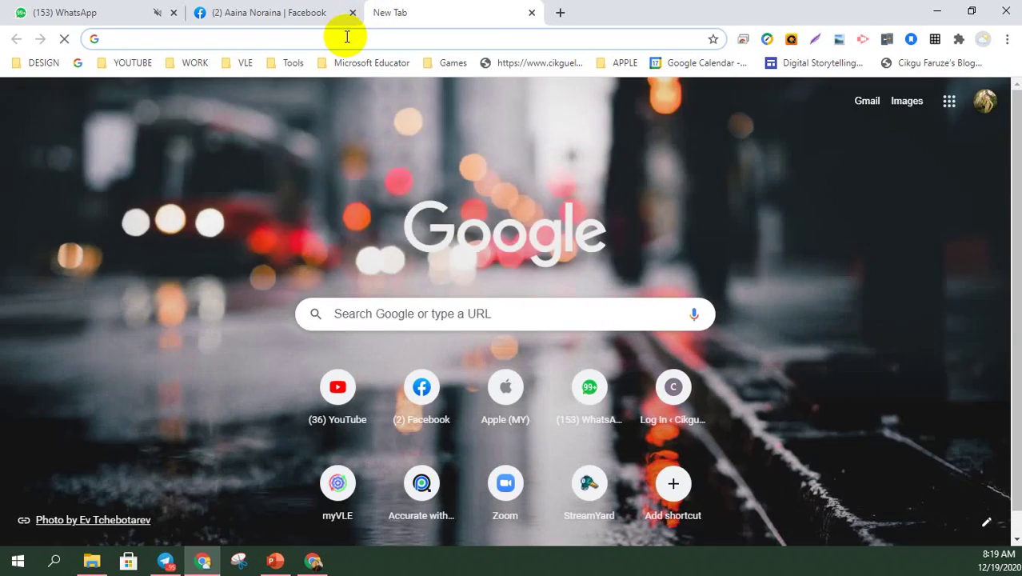
- Search Google for 'google keep' and open the Google Keep result
left_click(347, 37)
type("ke")
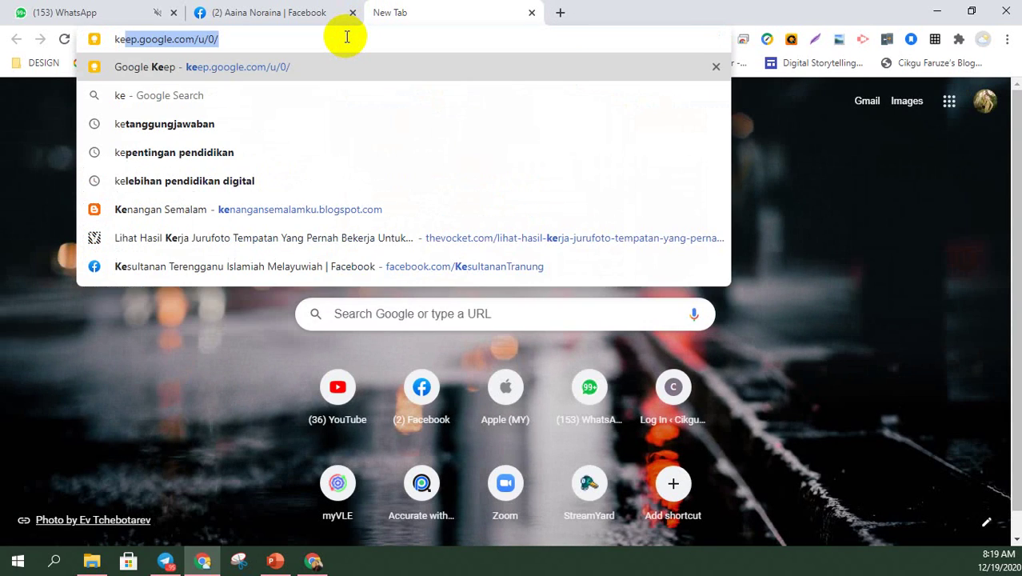
key("BackSpace")
key("BackSpace")
key("BackSpace")
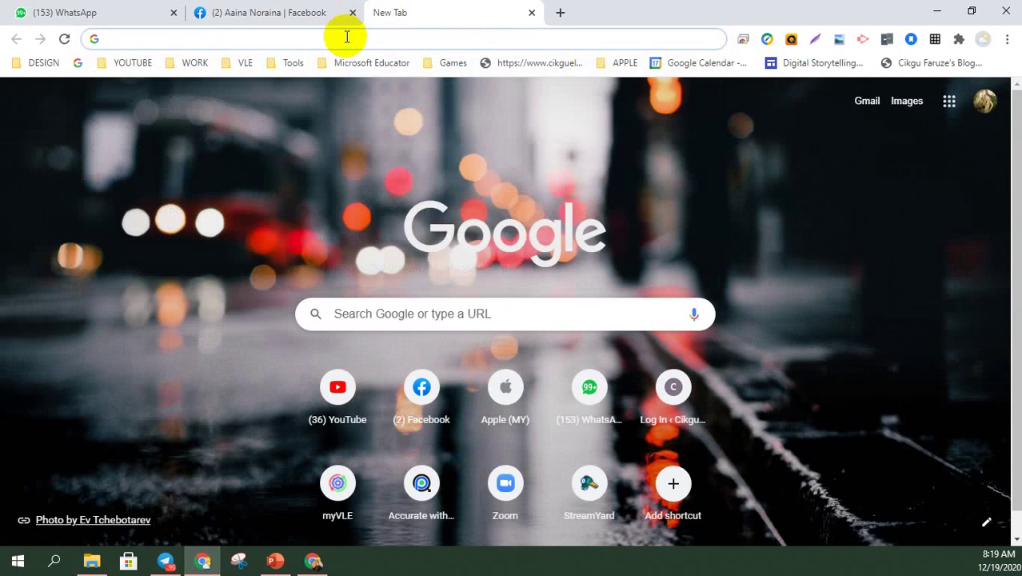
type("google keep")
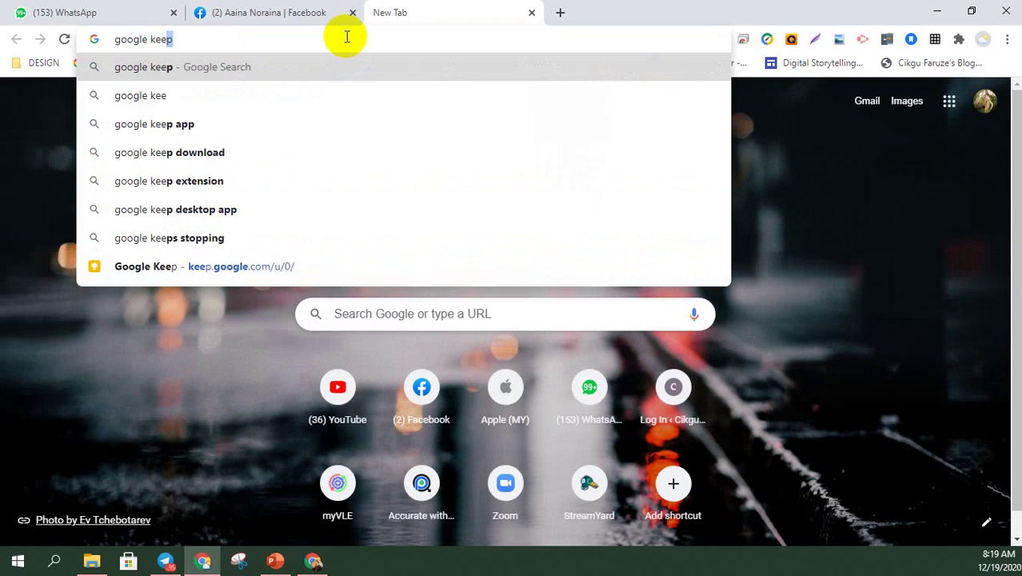
key("Return")
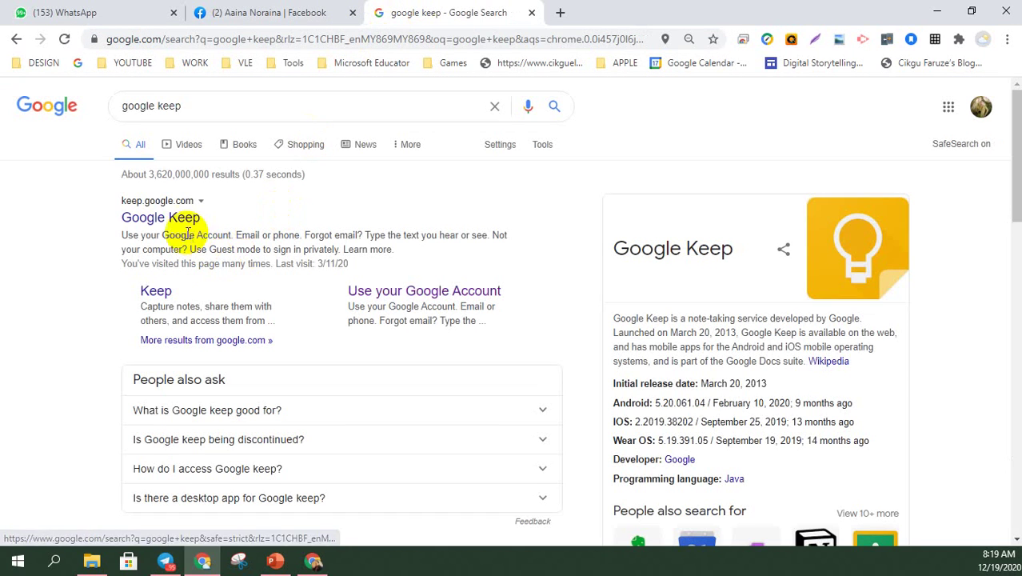
left_click(161, 217)
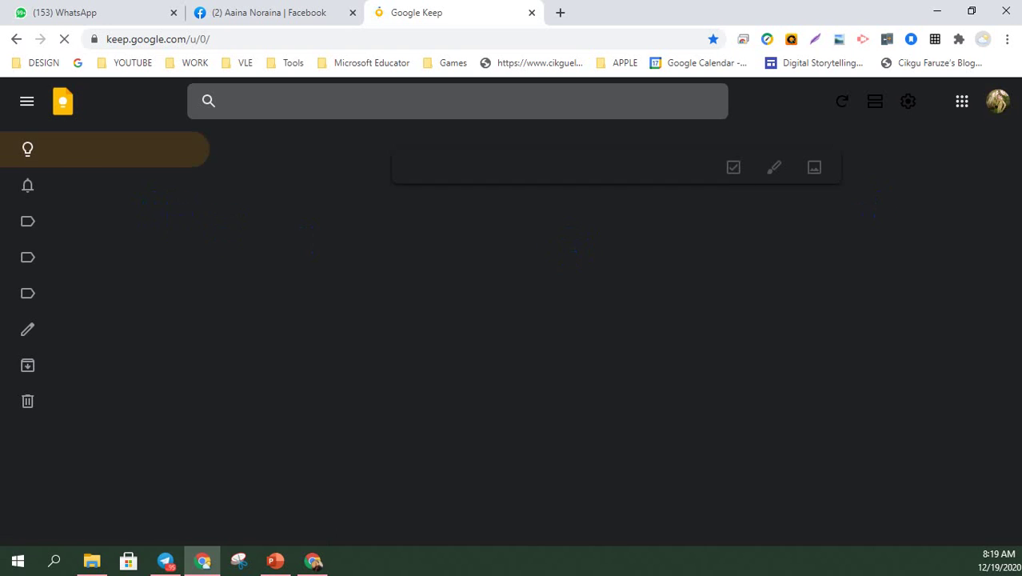
scroll(939, 203, "down", 10)
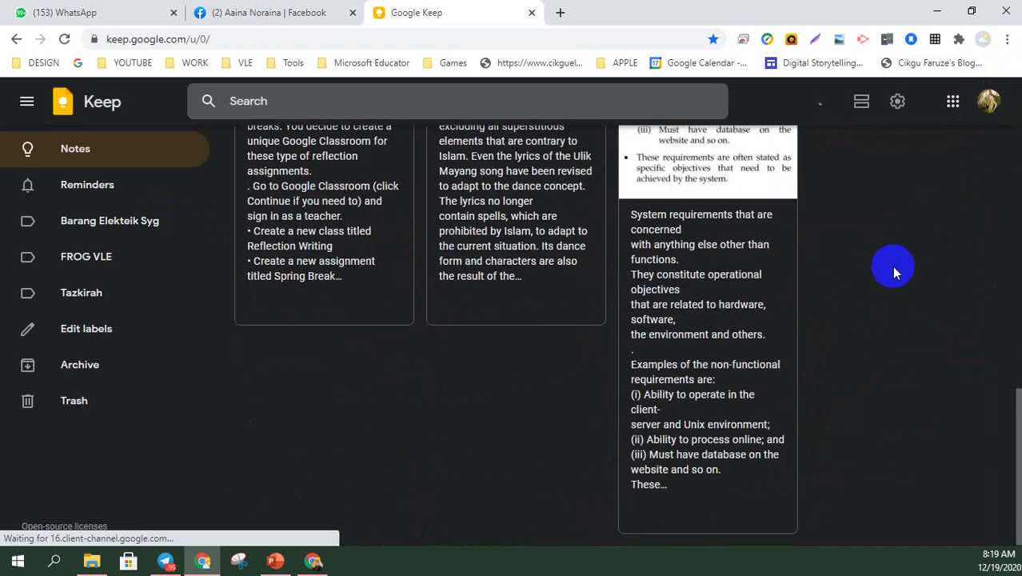
scroll(894, 288, "up", 10)
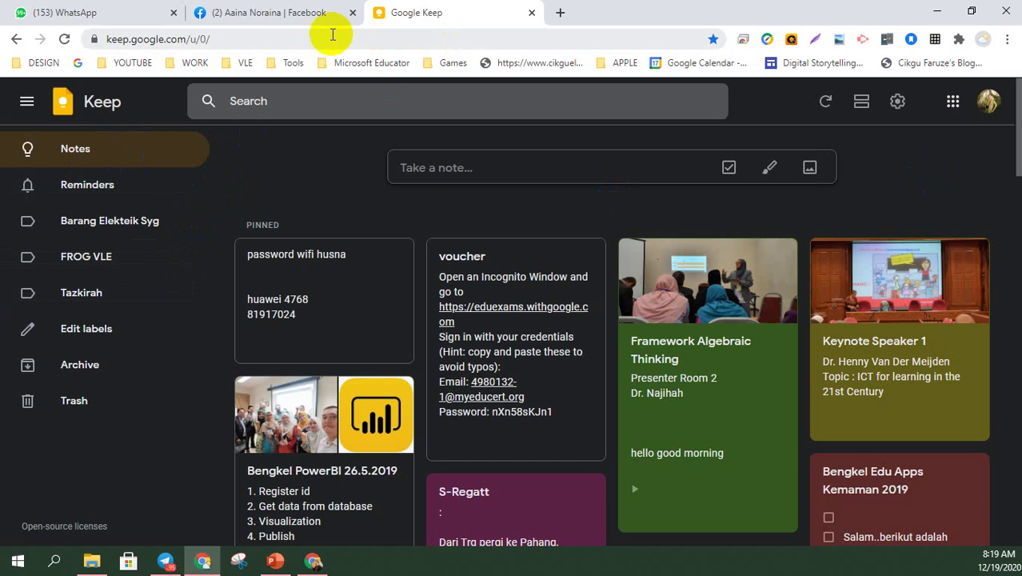
- Return to the first account's Keep, discard the empty note and start a fresh one
left_click(938, 11)
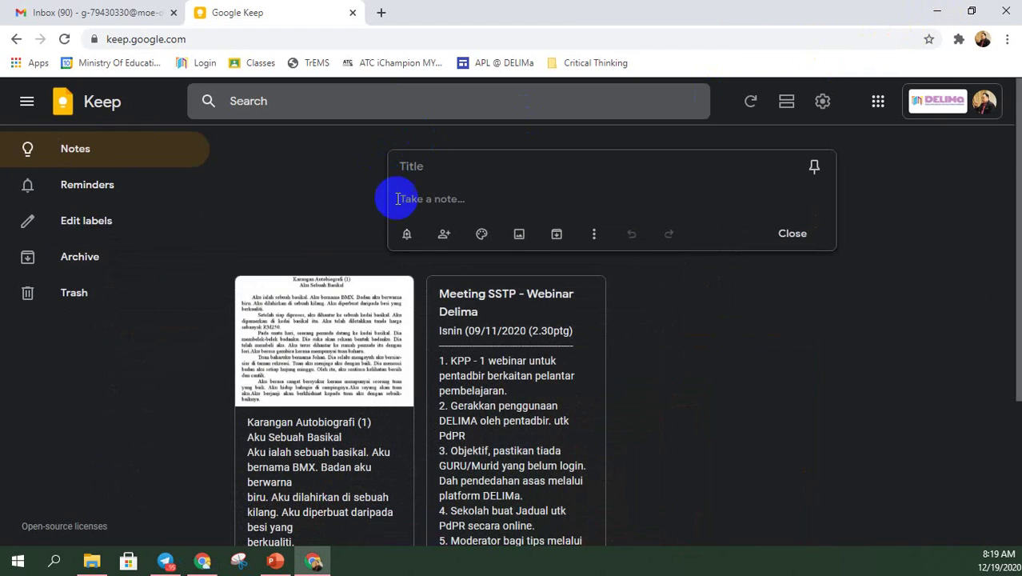
left_click(76, 152)
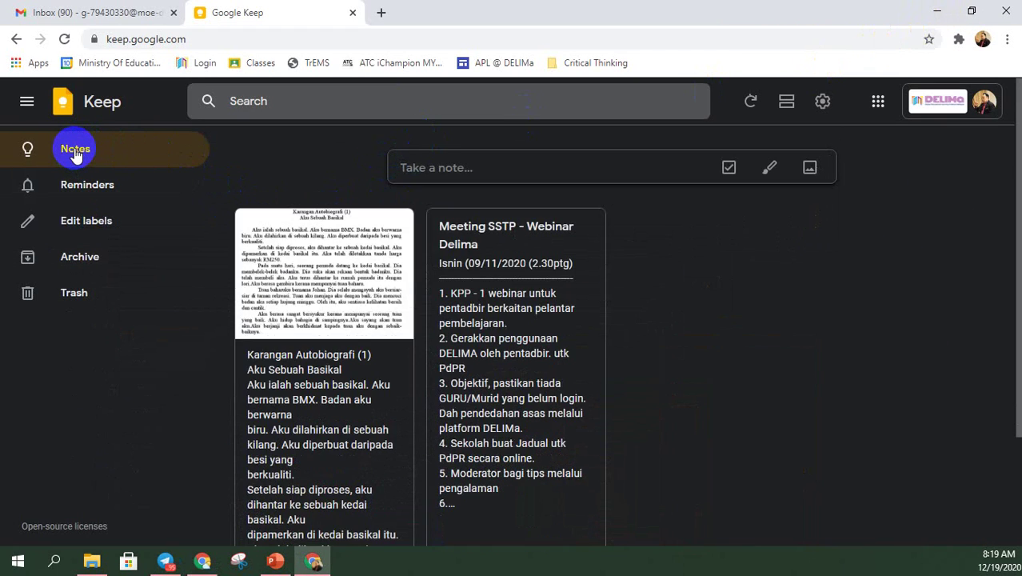
left_click(414, 168)
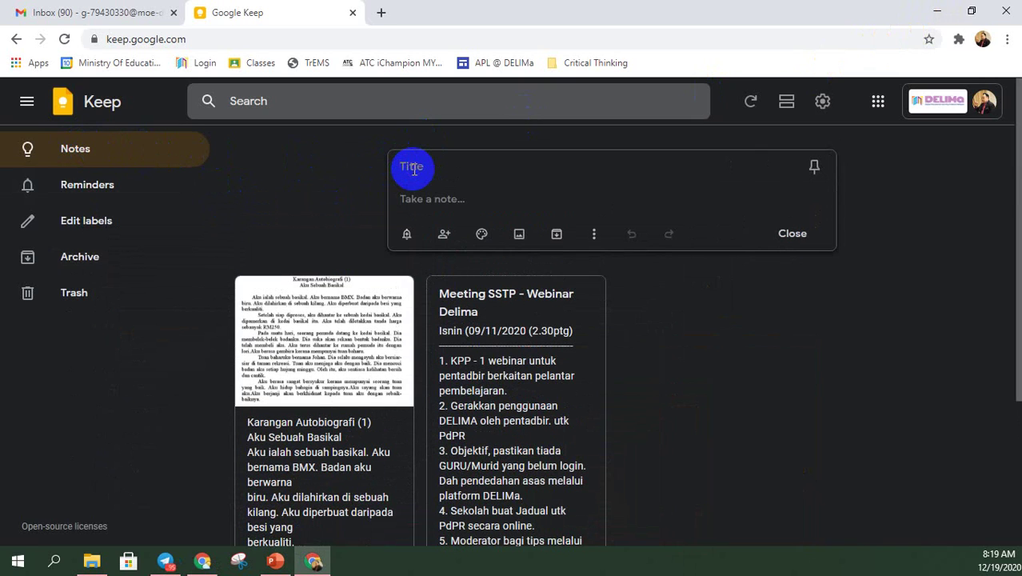
- Title the note 'Nota Kuliah 1' with a byline, a '- nota 1' line and a new dash
type("Nota ")
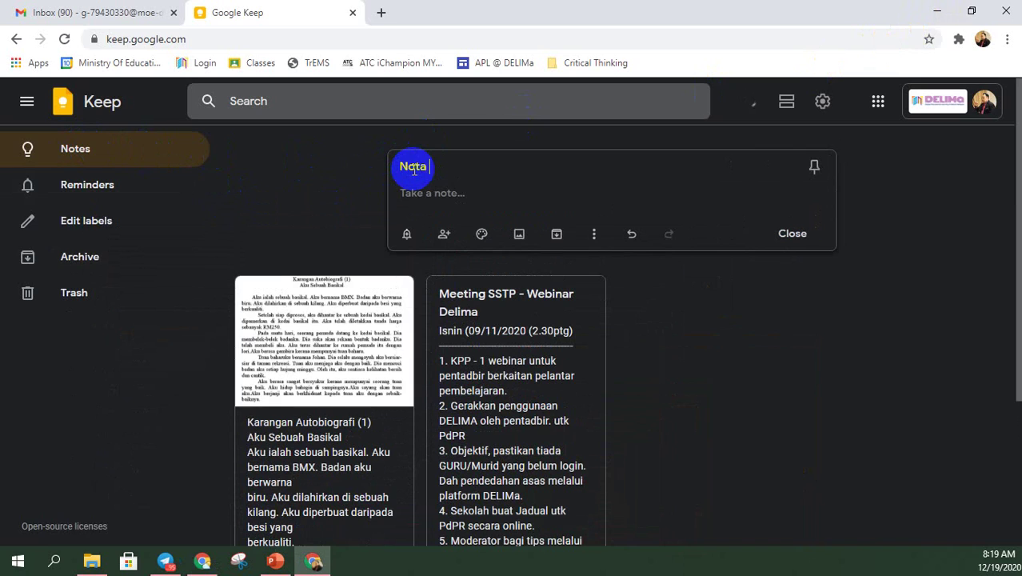
type("Kuliah 1")
left_click(419, 192)
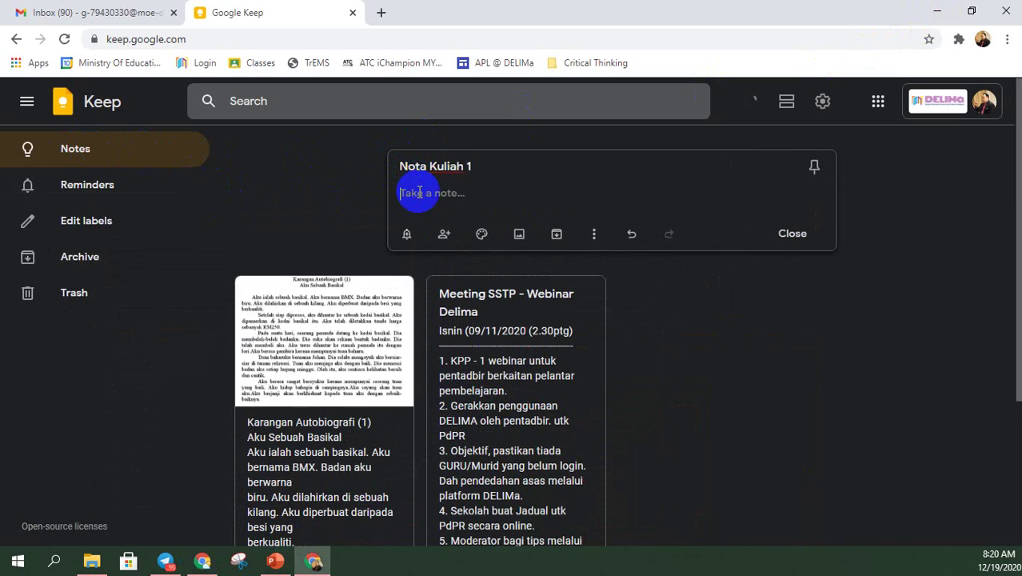
type("Oleh Clkgu EL")
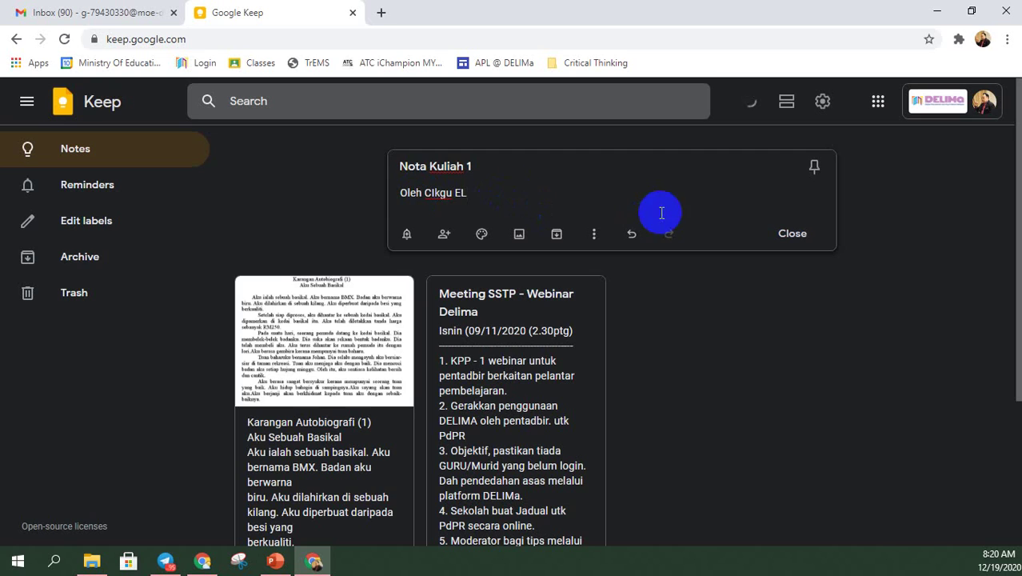
left_click(608, 208)
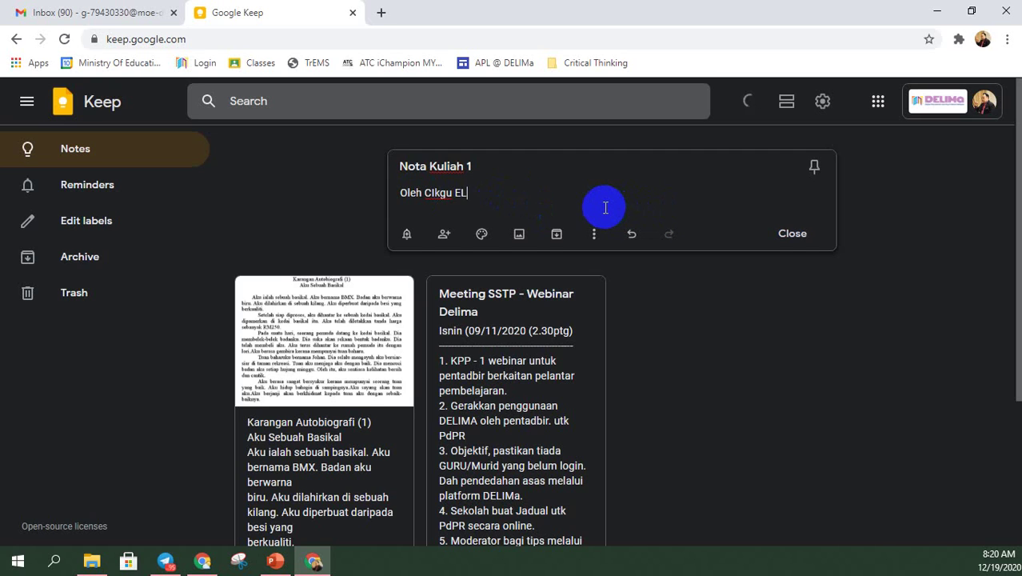
key("Return")
type("- nota 1")
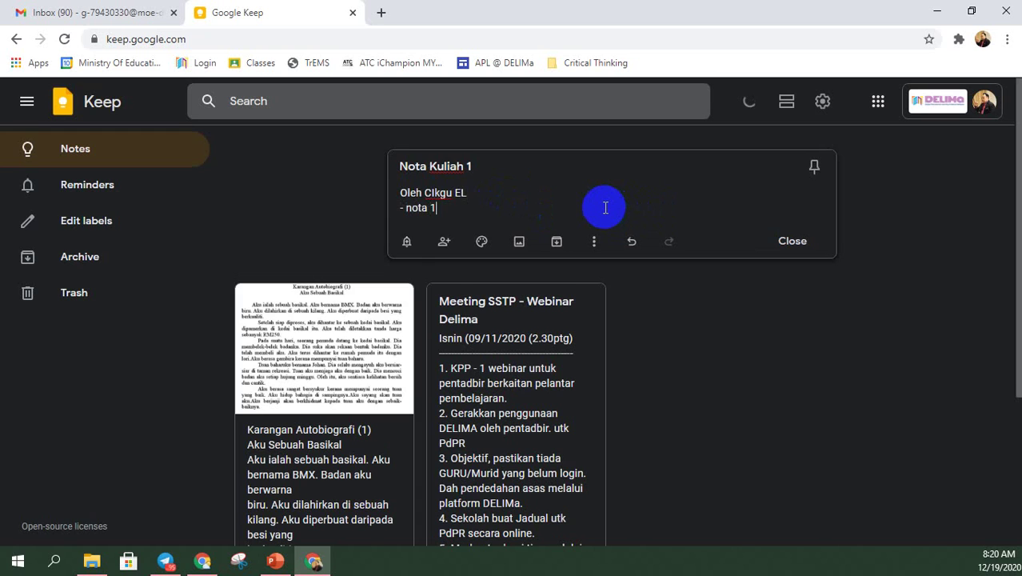
key("Return")
type("-")
- Close the developer tools, then save the note and reopen it for editing
key("ctrl+shift+i")
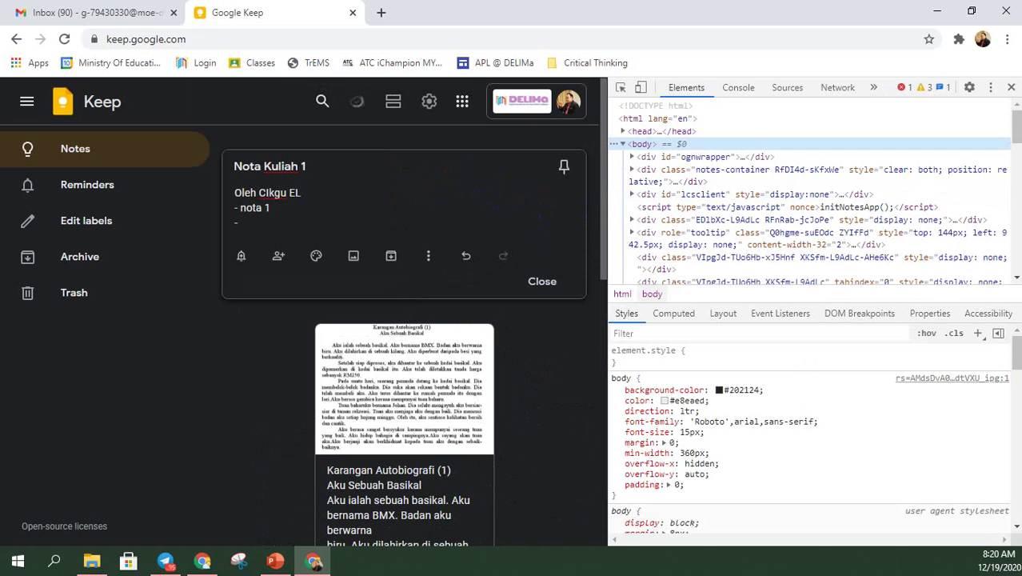
left_click(1011, 87)
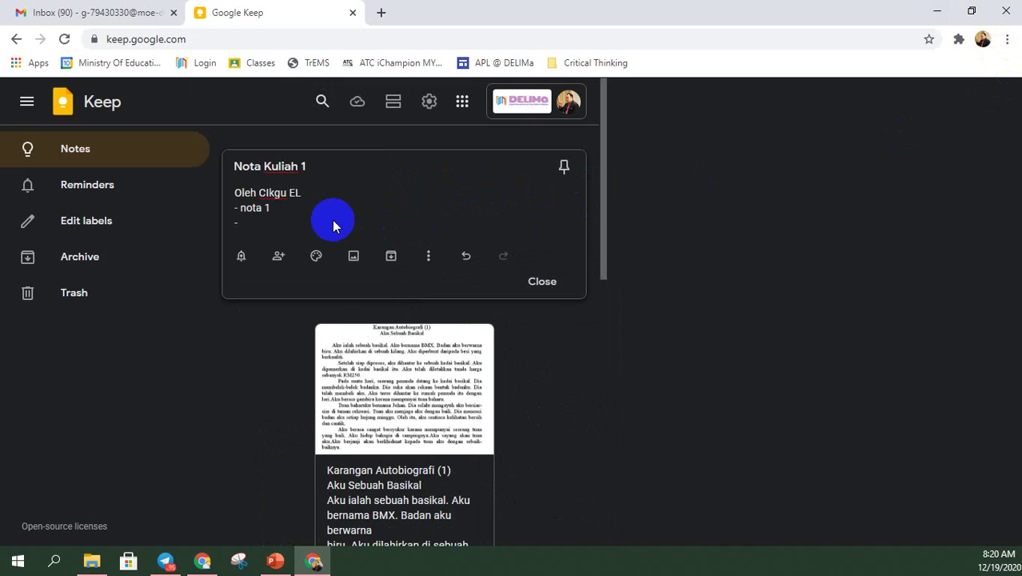
left_click(245, 228)
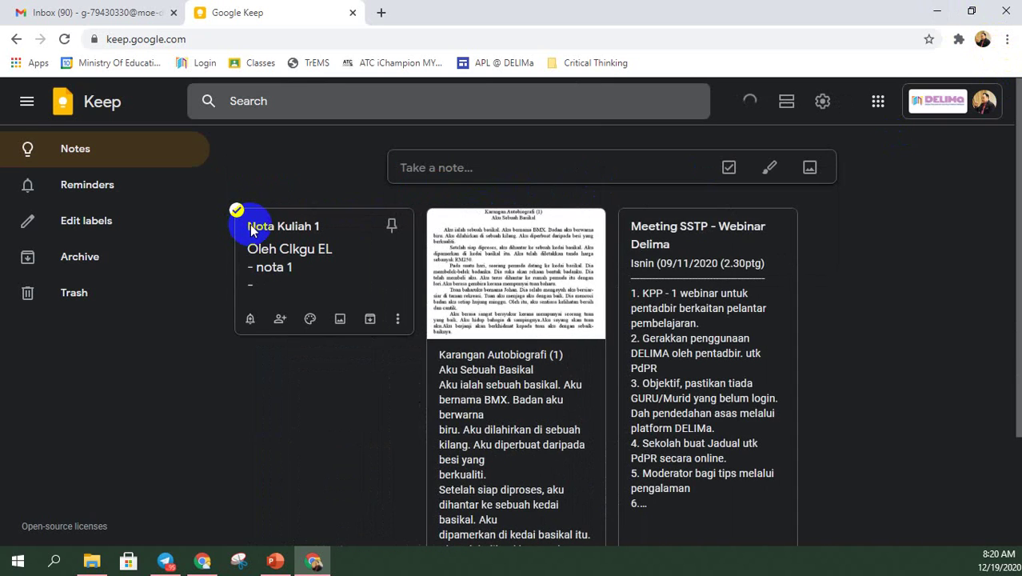
left_click(301, 248)
- Fill the empty dash line with 'nota 2' and start another dashed line below it
left_click(351, 257)
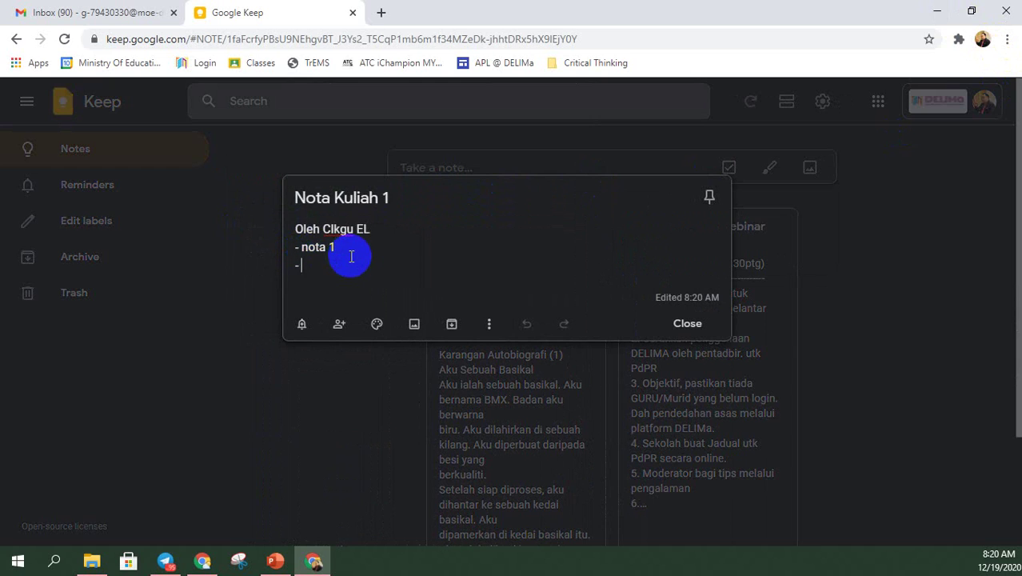
type("nota 2")
key("Return")
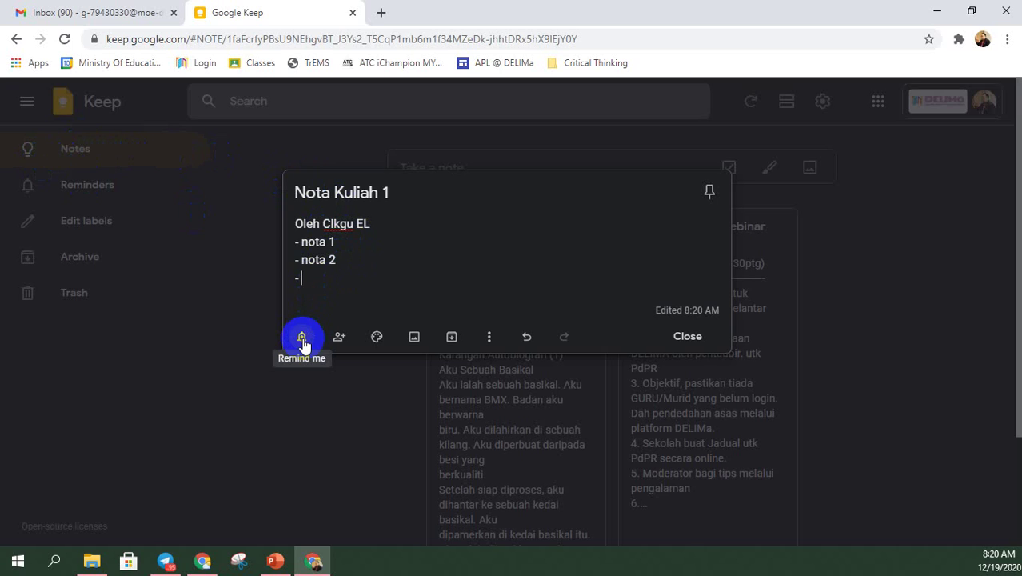
left_click(302, 339)
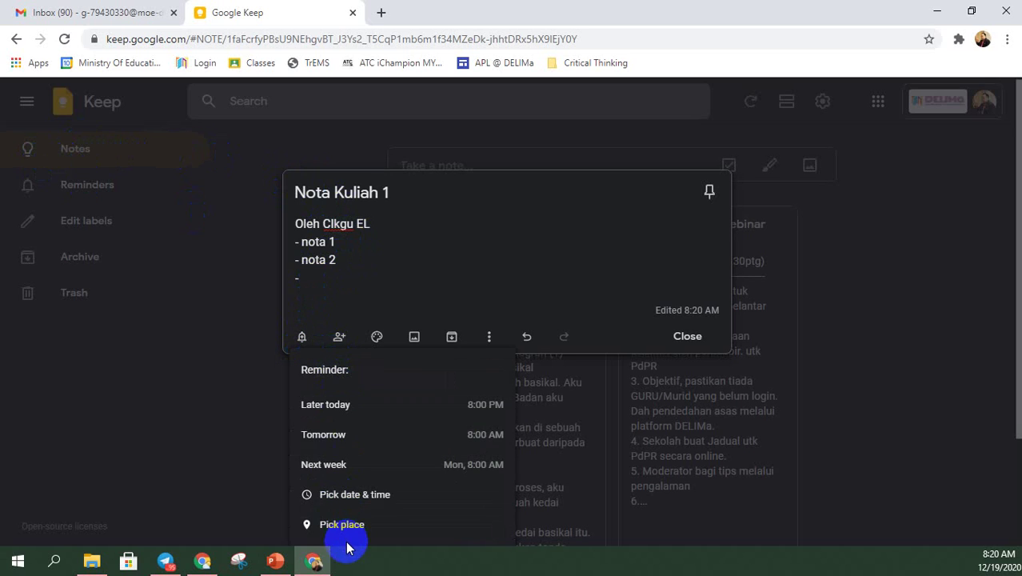
- Retitle the note from 'Nota Kuliah 1' to 'Meeting Bersama Cikgootube'
left_click(346, 213)
left_click_drag(392, 194, 296, 183)
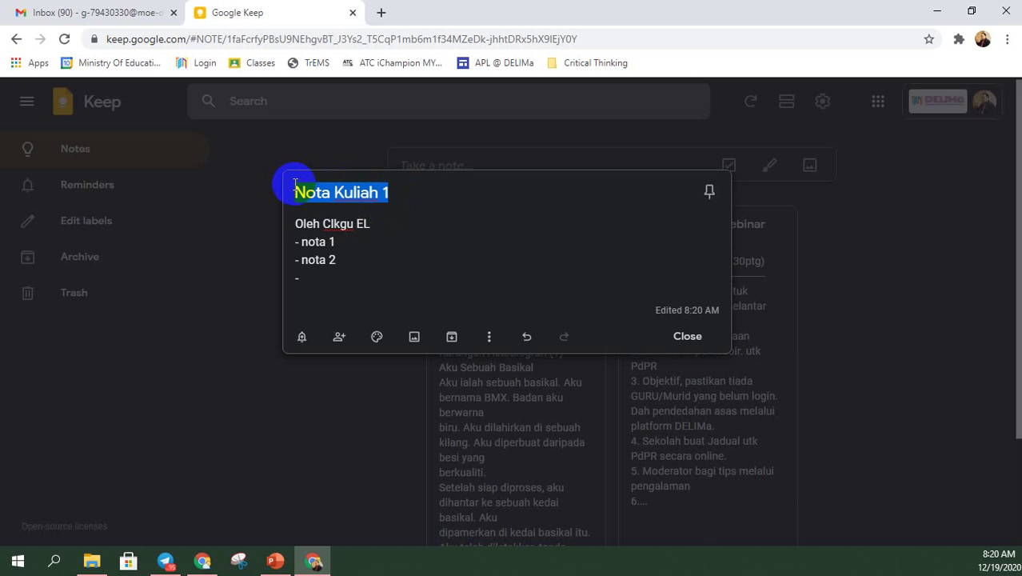
type("Meeting O")
key("BackSpace")
type("Bersama Cikgootube")
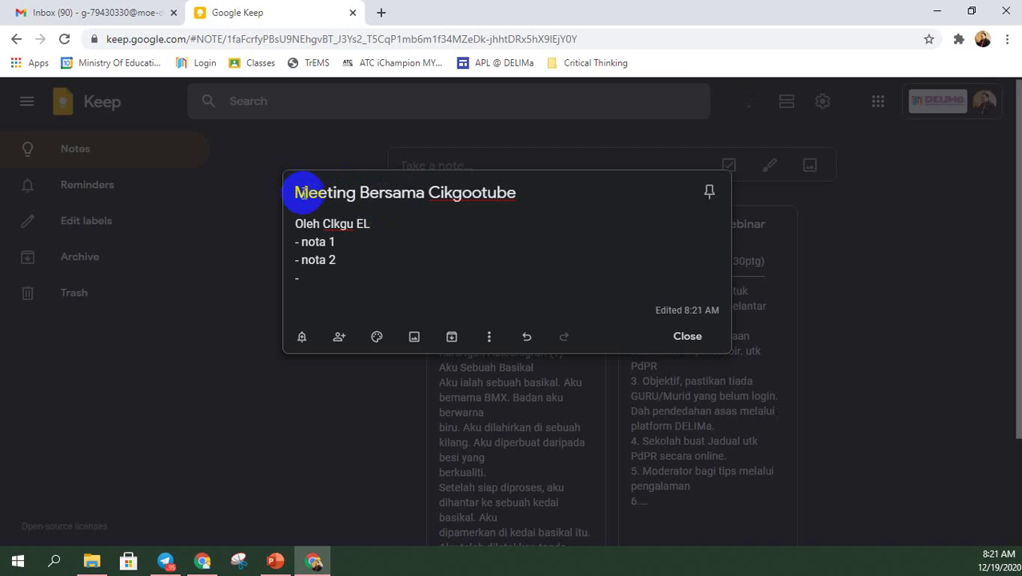
- Replace the body lines with '- Perbincangan webinar' followed by a new dash line
left_click_drag(358, 265, 285, 220)
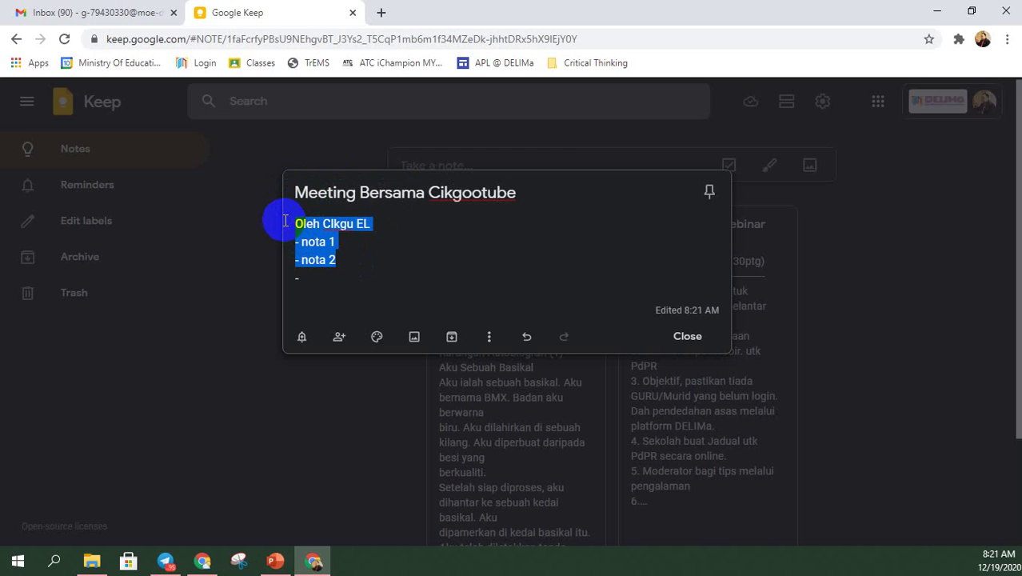
key("BackSpace")
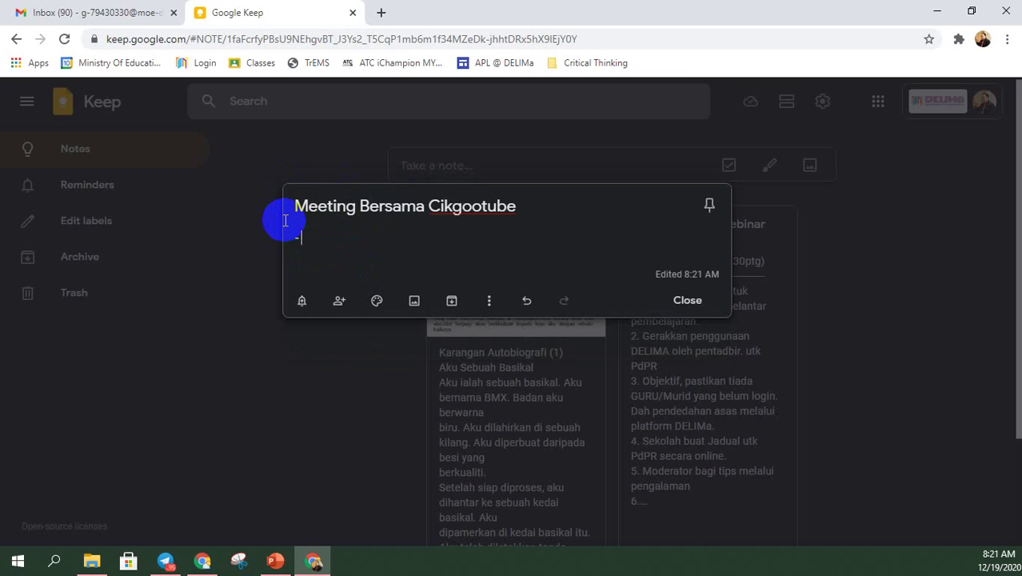
type("Perbincangan webinar")
key("Return")
type("-")
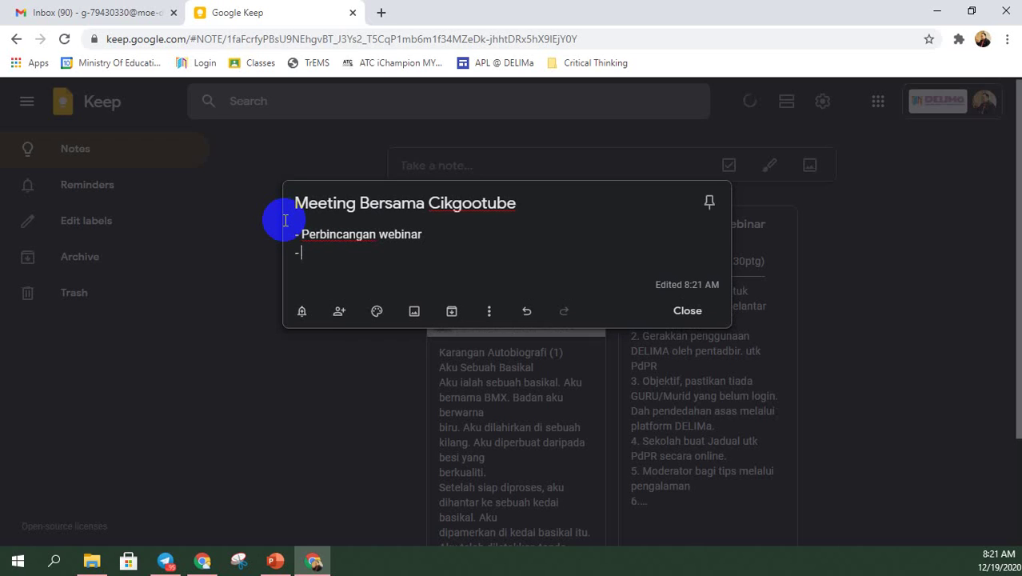
left_click(299, 309)
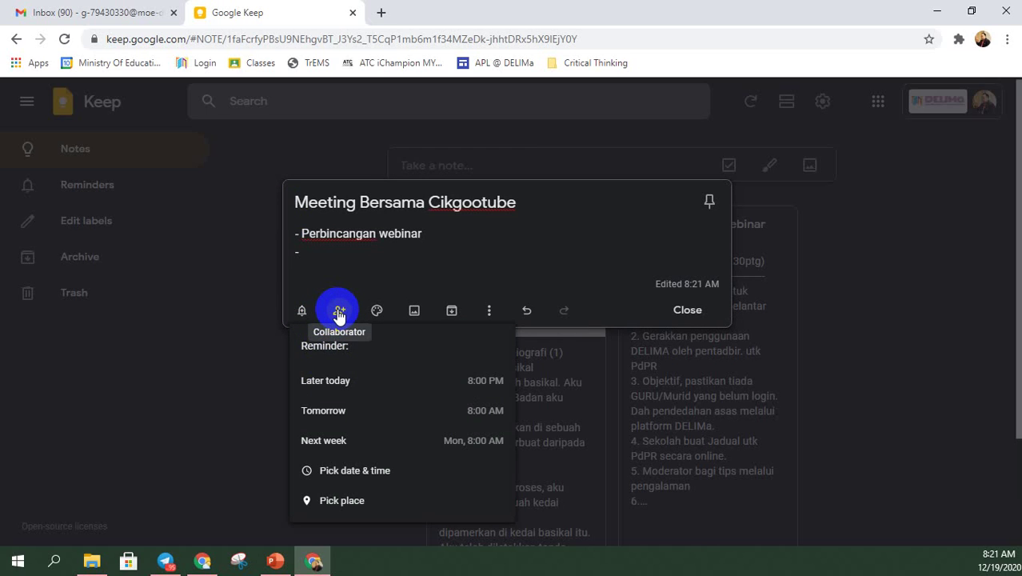
left_click(339, 311)
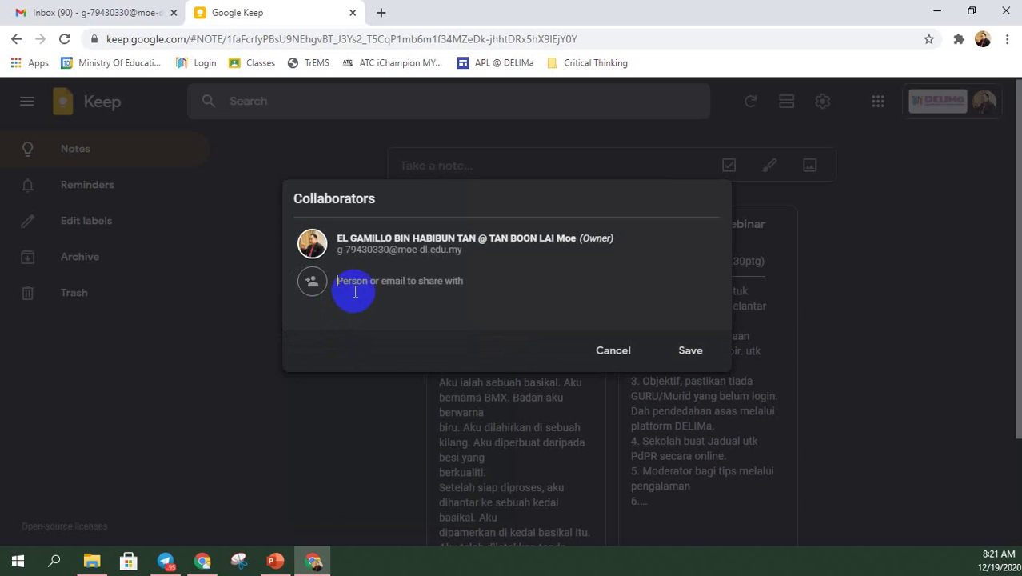
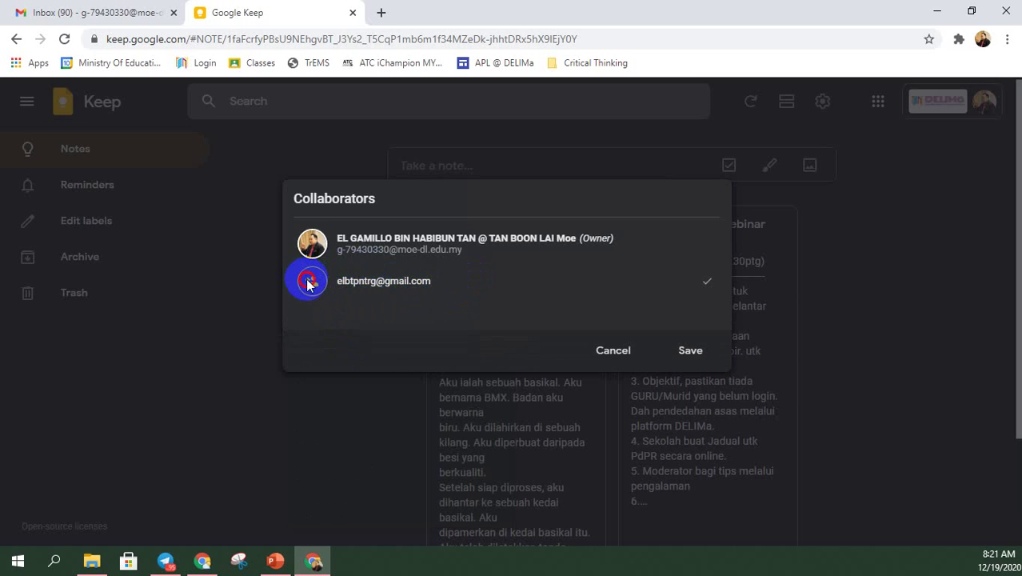
- Add the second Gmail account as a collaborator on the note and save the sharing
left_click(709, 287)
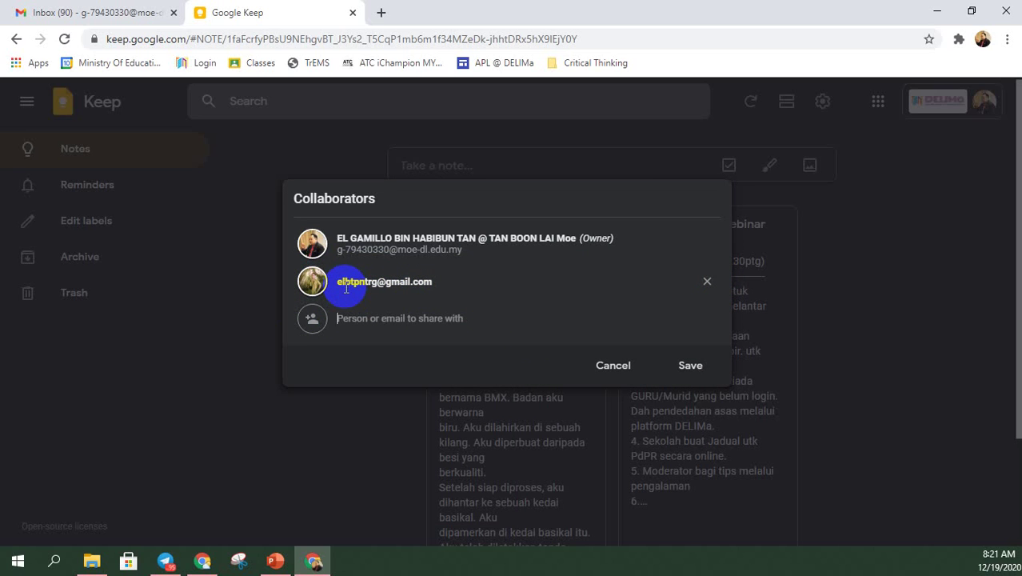
left_click(681, 369)
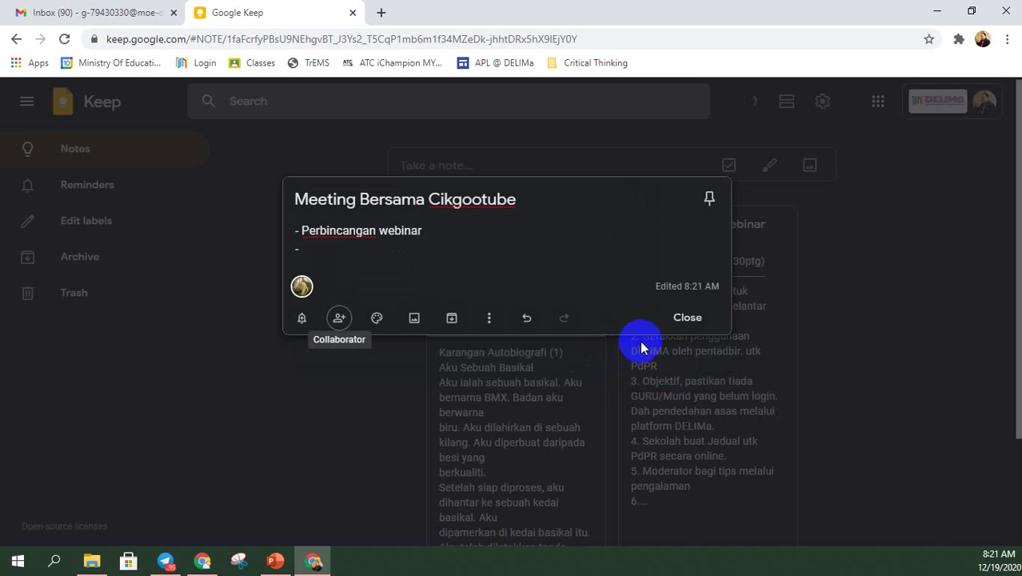
mouse_move(307, 289)
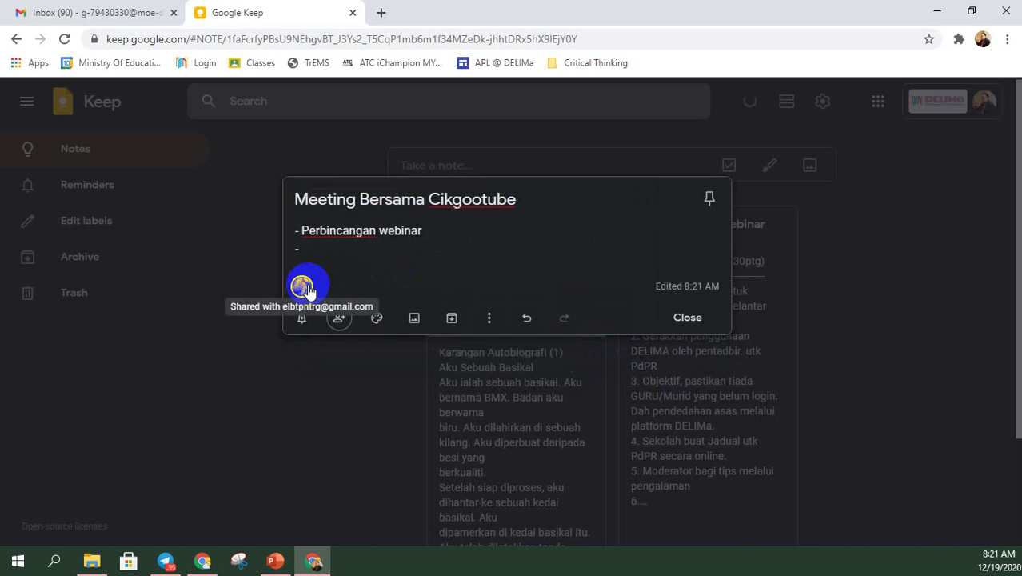
left_click(202, 560)
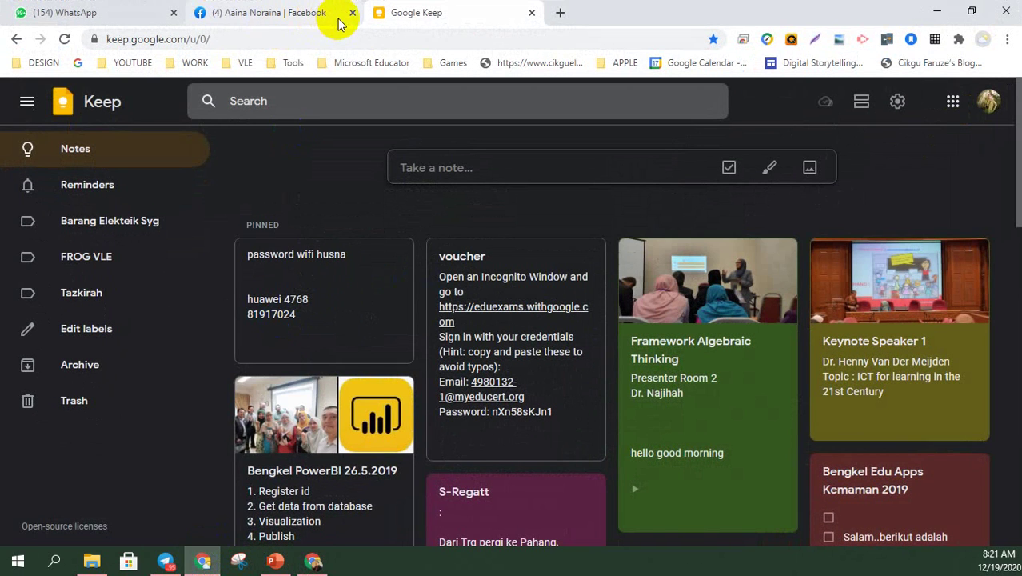
- In the second account's window, reload Keep and open the shared Meeting Bersama Cikgootube note
left_click(351, 13)
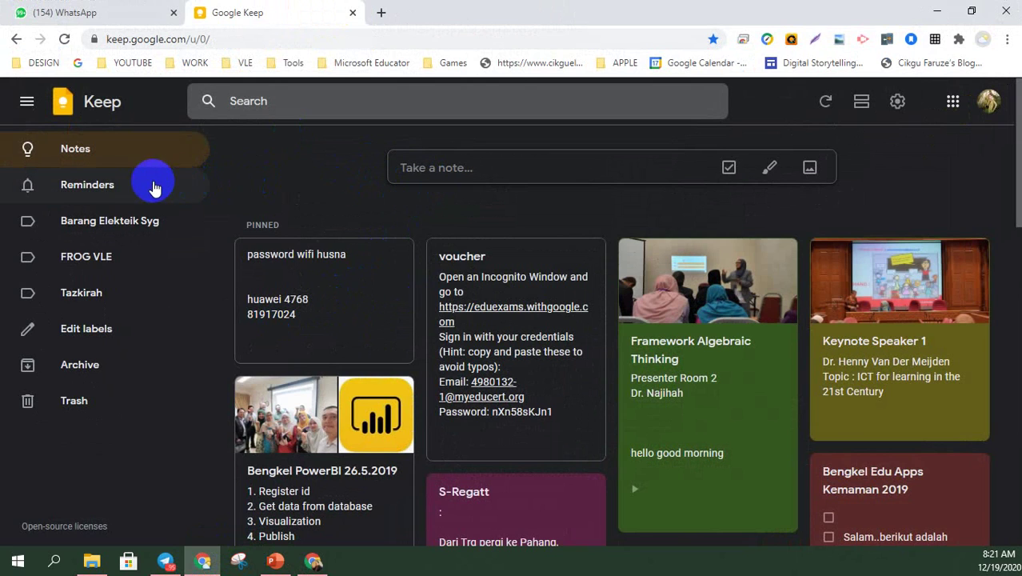
left_click(63, 38)
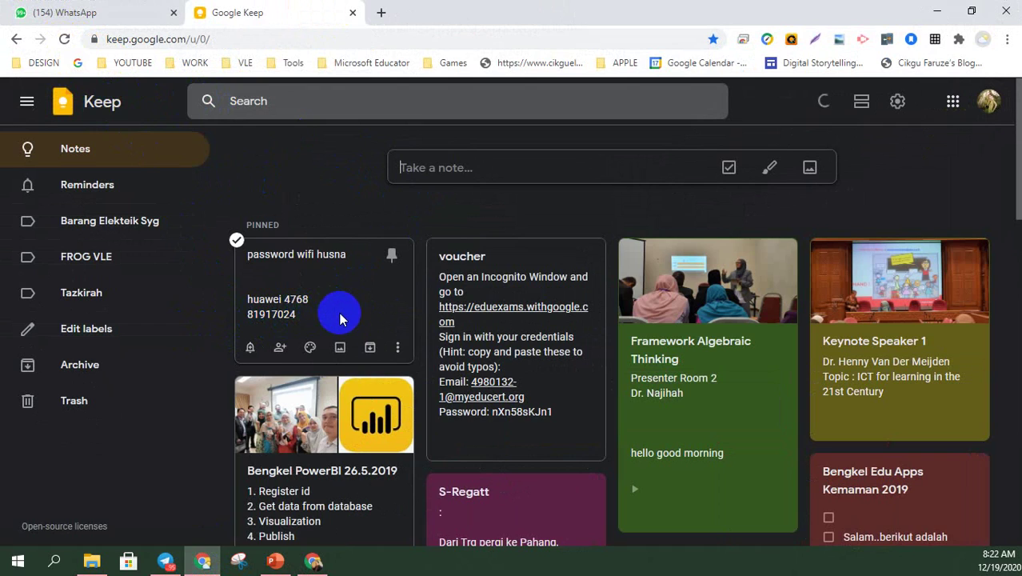
scroll(340, 318, "down", 1)
scroll(340, 318, "down", 6)
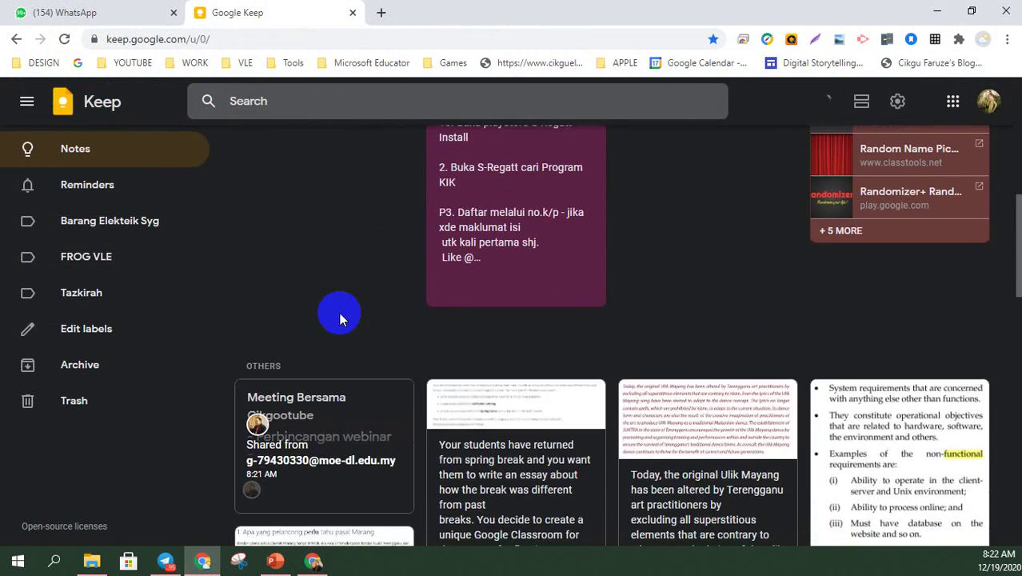
scroll(340, 318, "down", 3)
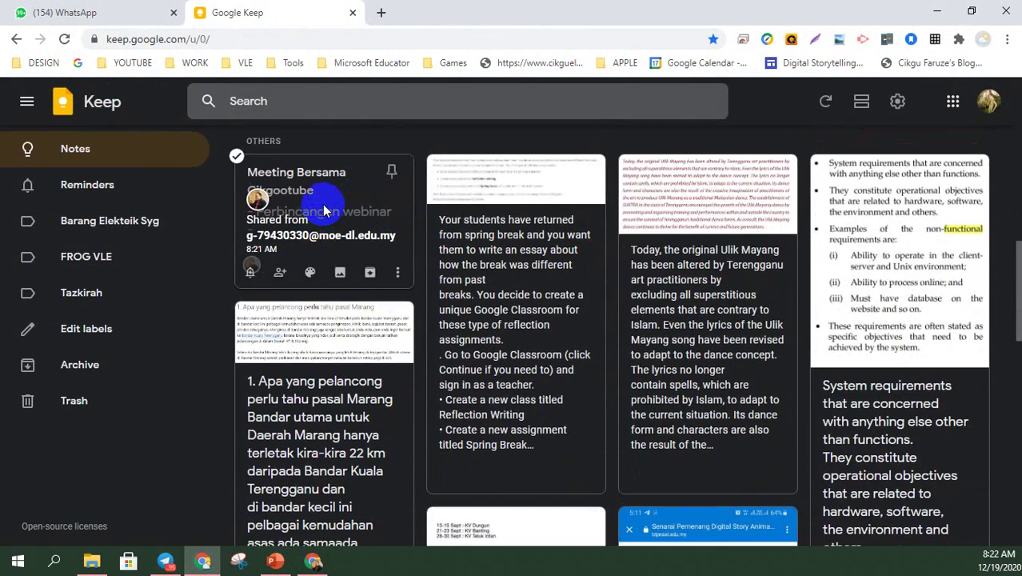
left_click(324, 211)
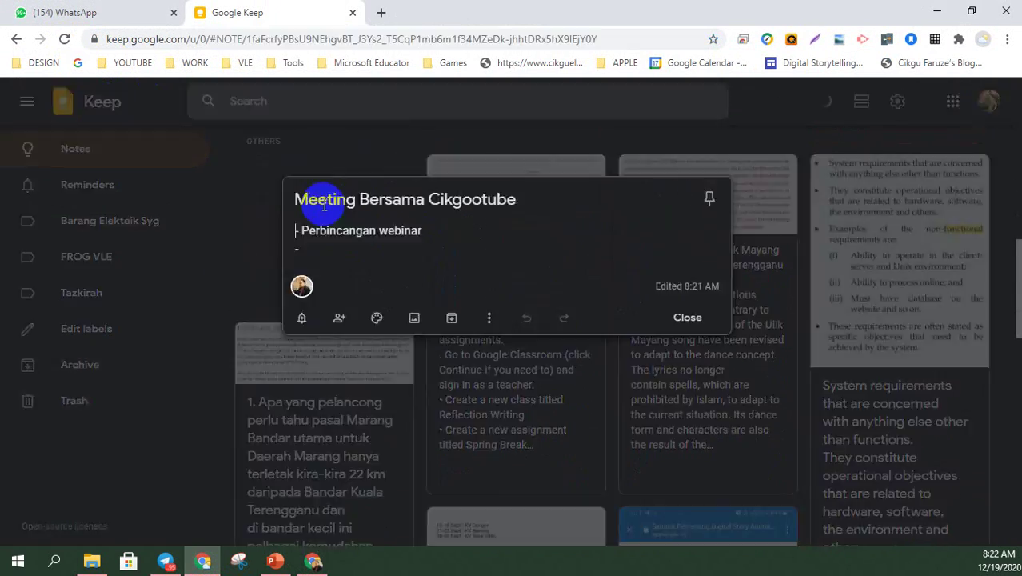
- Add the item 'Pembentangan jadual', correcting its typo, then start a new dash line
left_click(355, 254)
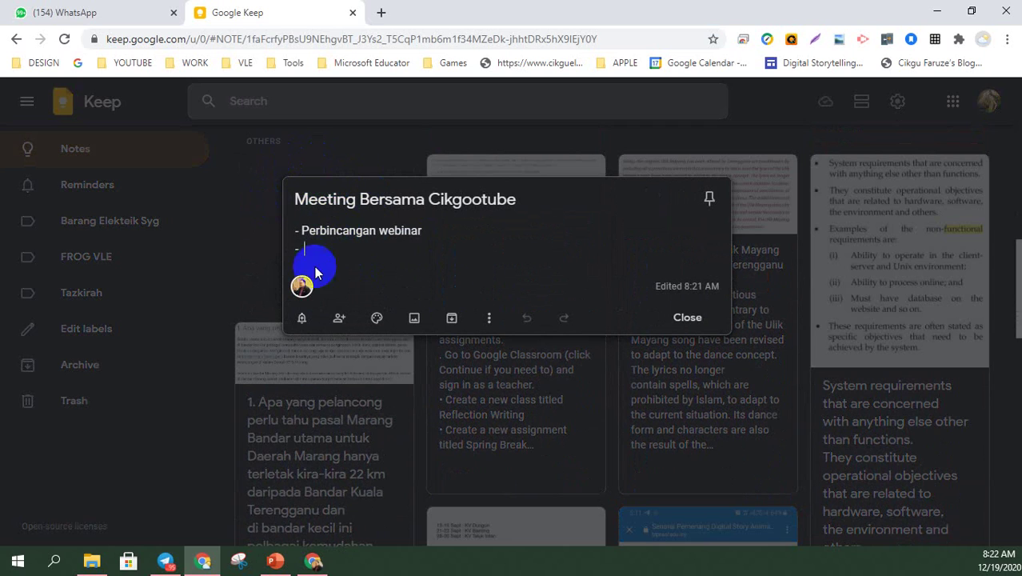
left_click(983, 40)
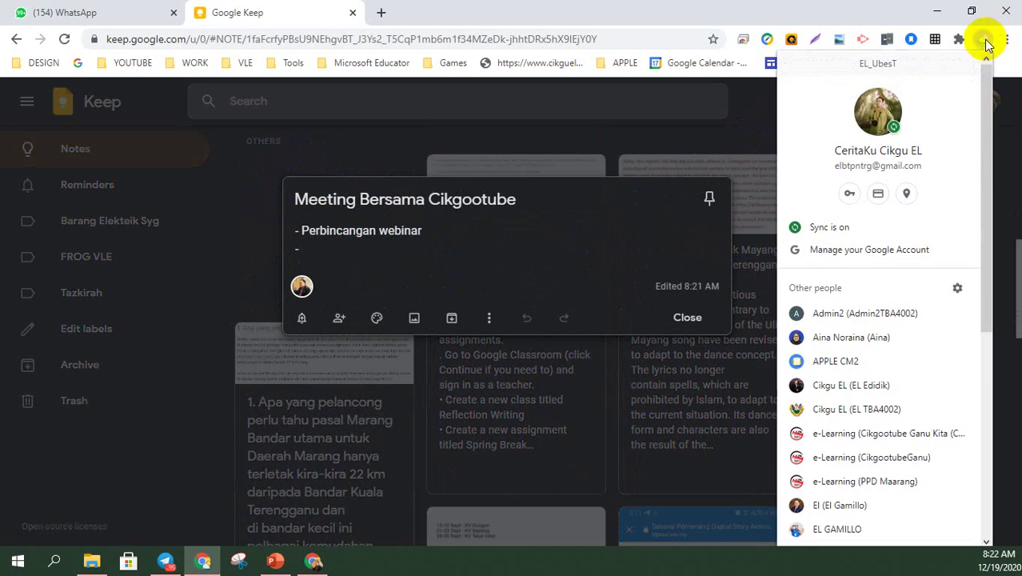
left_click(393, 256)
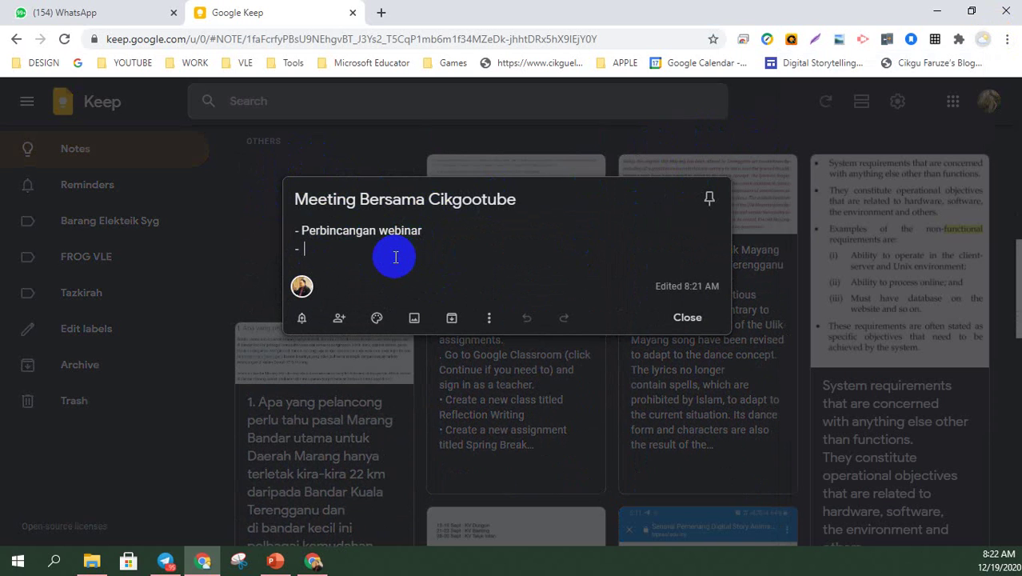
type("Pemebntangan jadual")
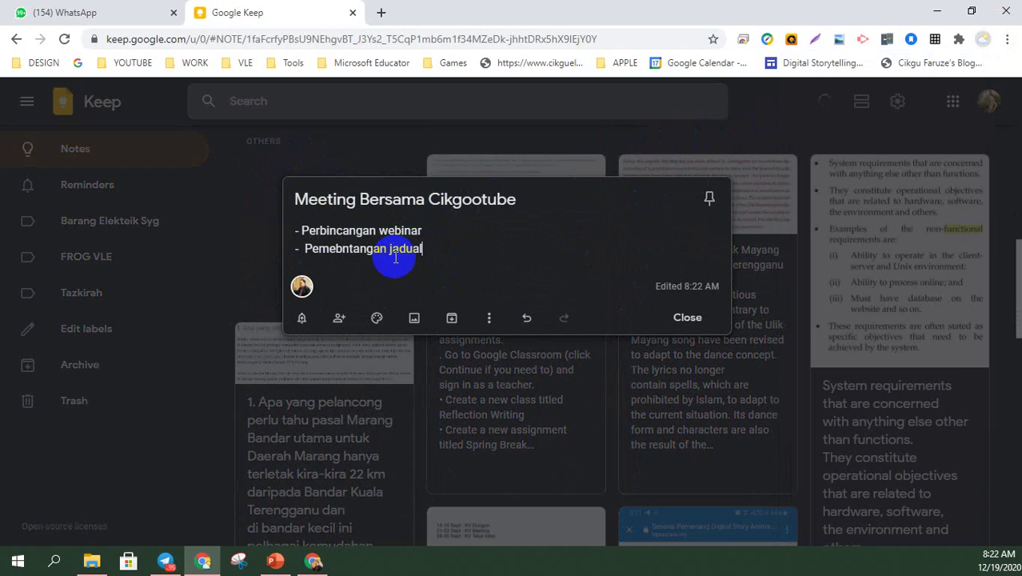
left_click(342, 250)
key("BackSpace")
key("BackSpace")
type("be")
left_click(425, 243)
key("Return")
type("-")
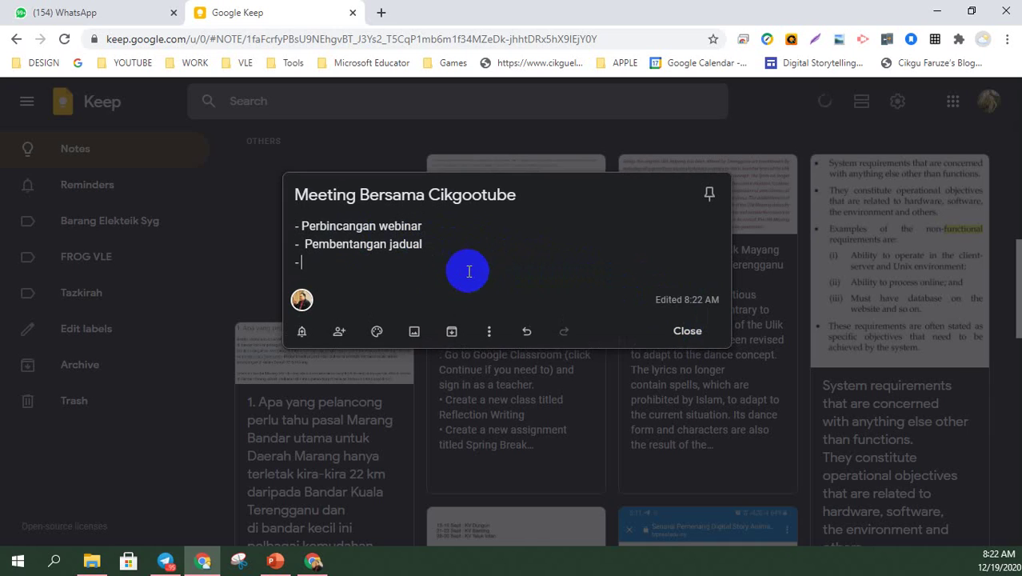
left_click(314, 562)
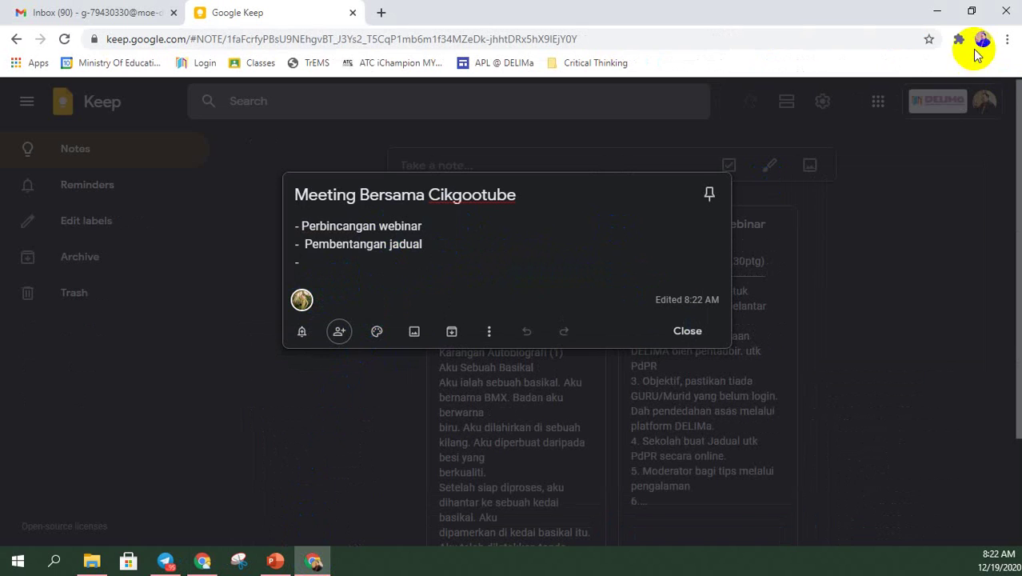
- Try blue, brown and green backgrounds, settle on yellow, and remove the stray third dash
left_click(983, 38)
left_click(572, 248)
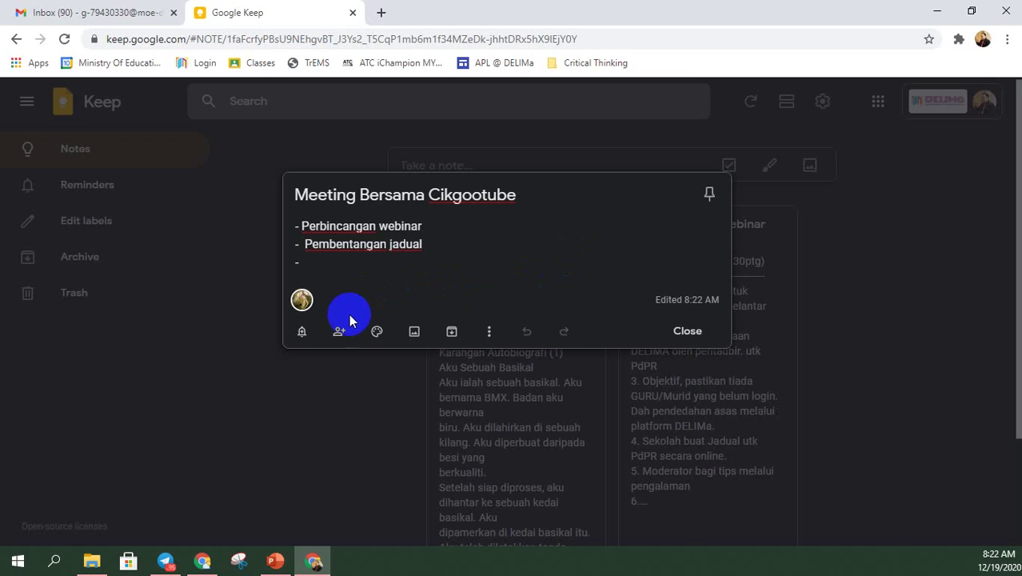
mouse_move(377, 334)
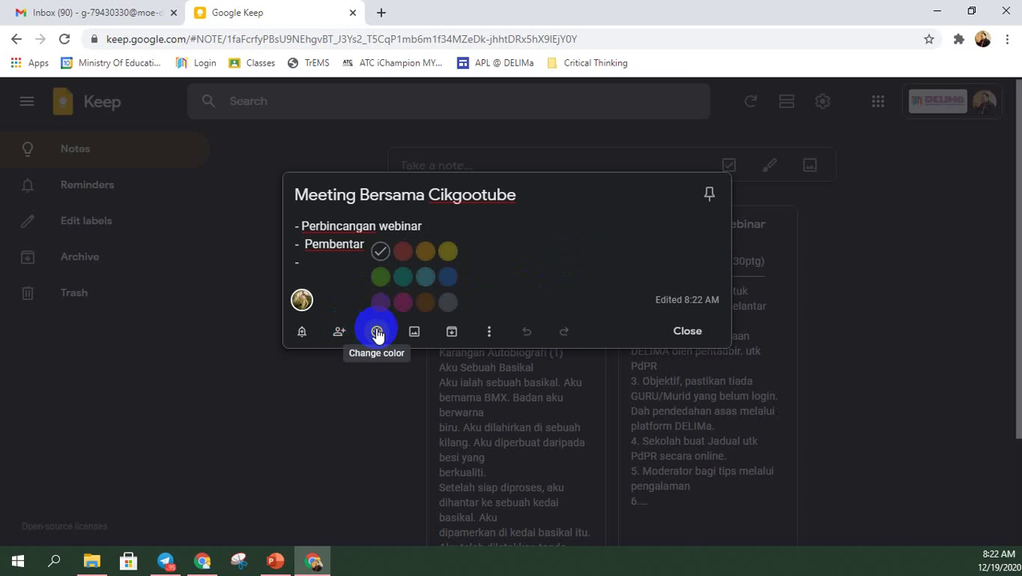
left_click(447, 253)
left_click(426, 278)
left_click(425, 302)
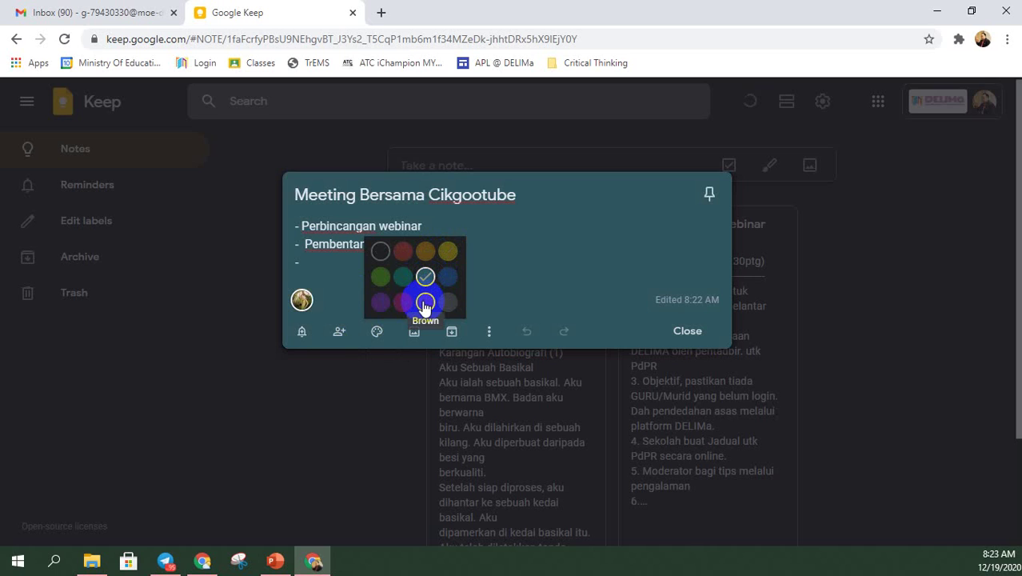
left_click(380, 277)
left_click(427, 252)
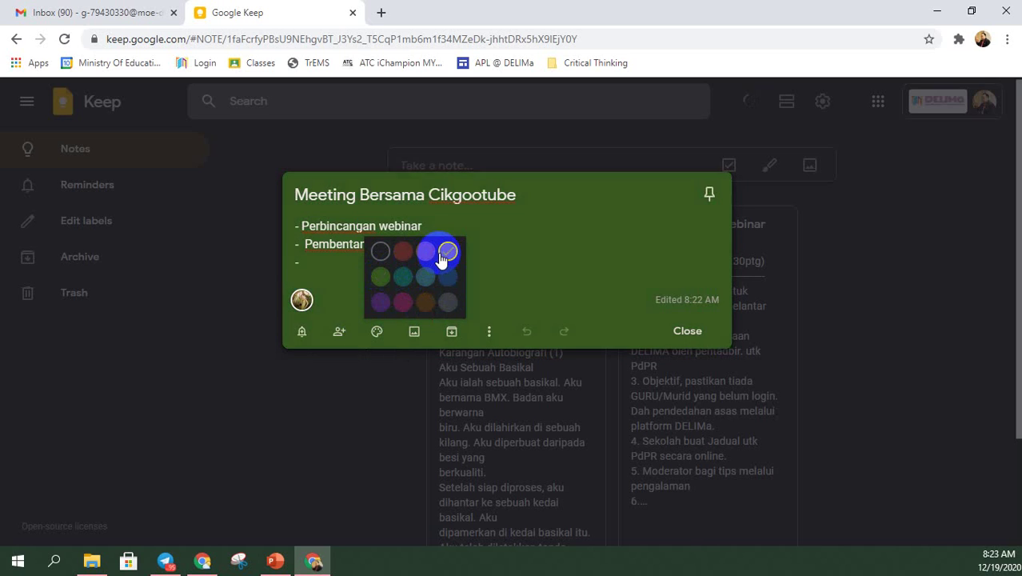
left_click(541, 278)
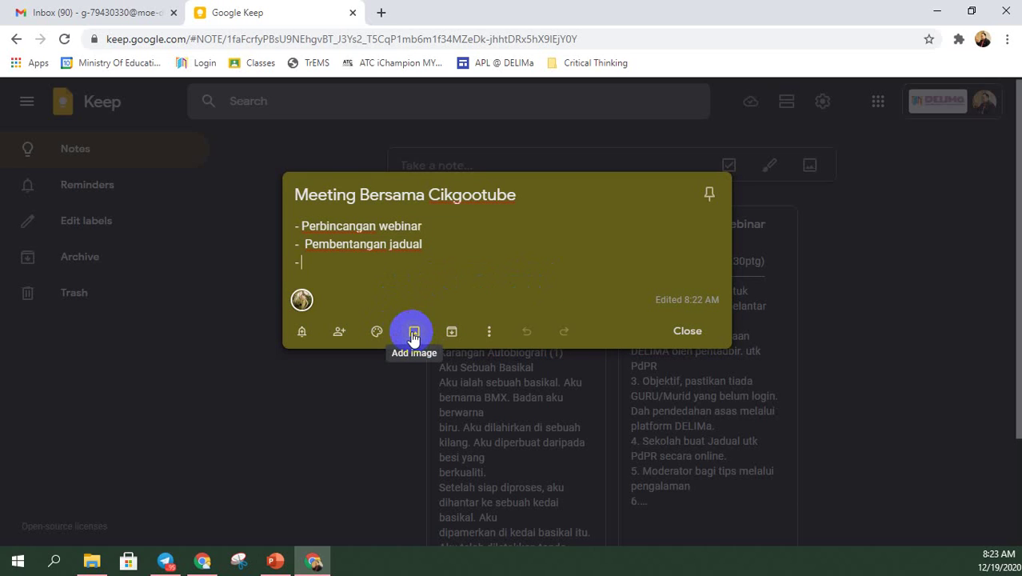
key("BackSpace")
- Attach the webinar poster image from the Downloads folder to the Meeting note
left_click(413, 336)
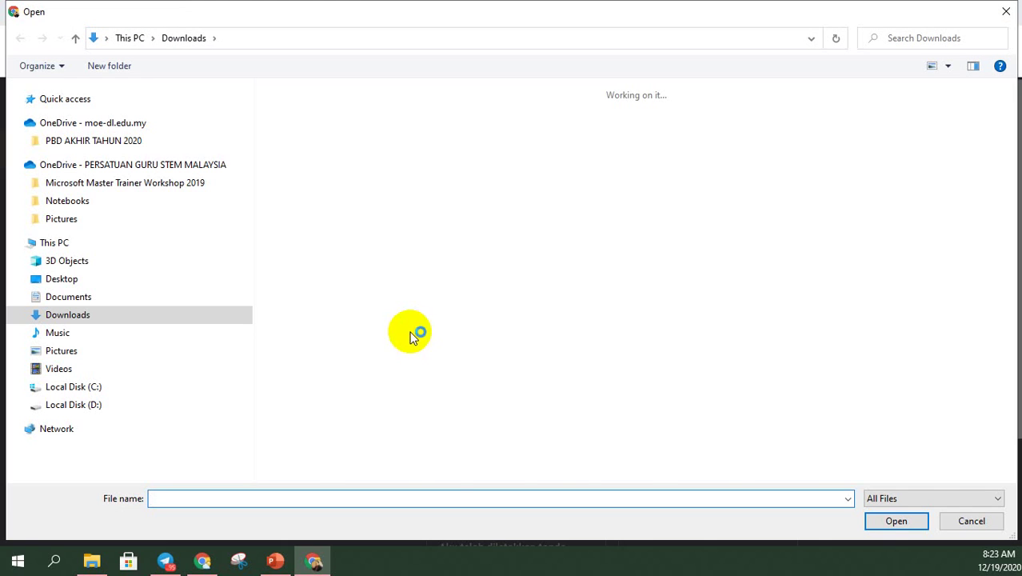
scroll(400, 329, "down", 3)
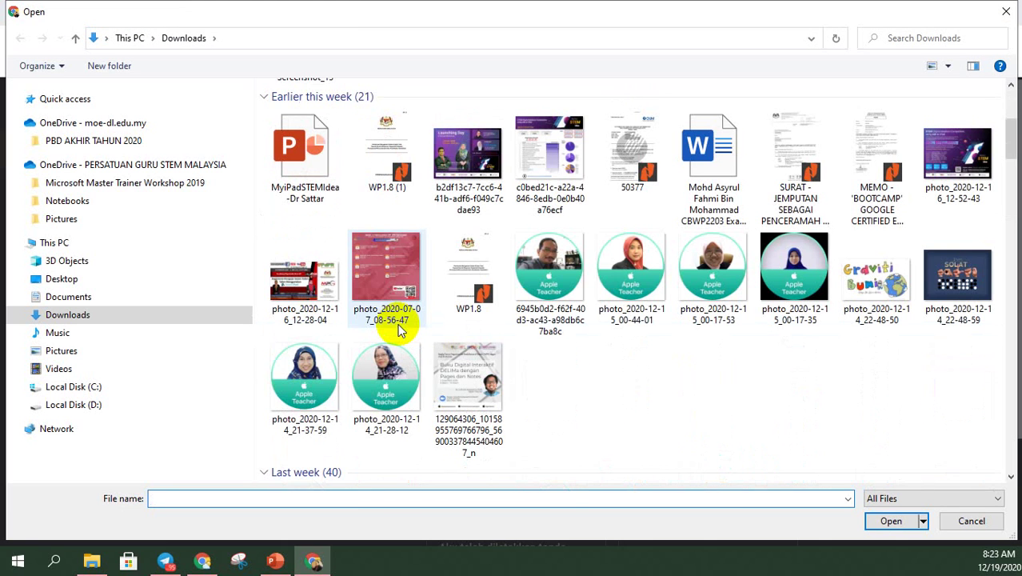
left_click(290, 270)
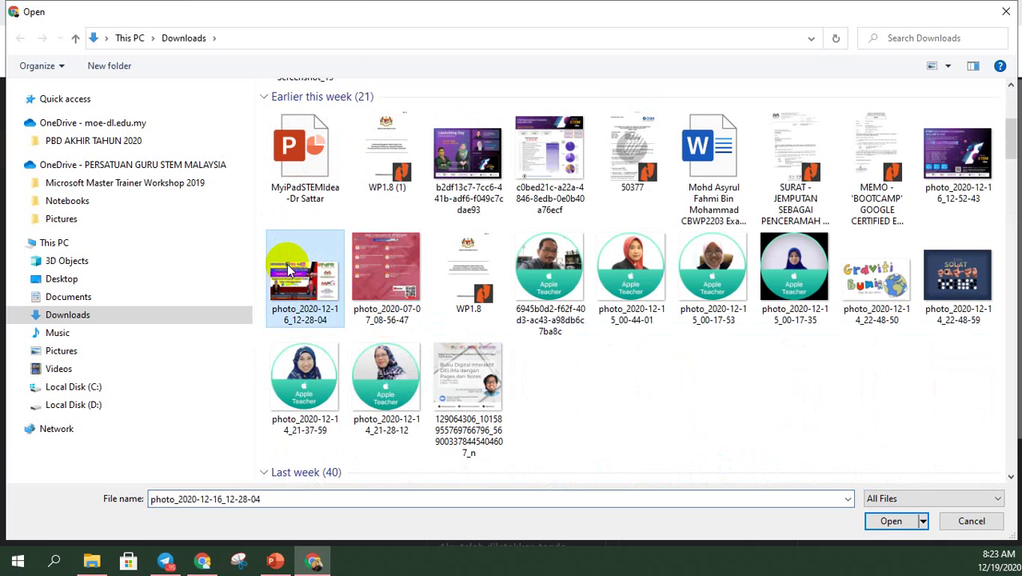
scroll(830, 366, "down", 8)
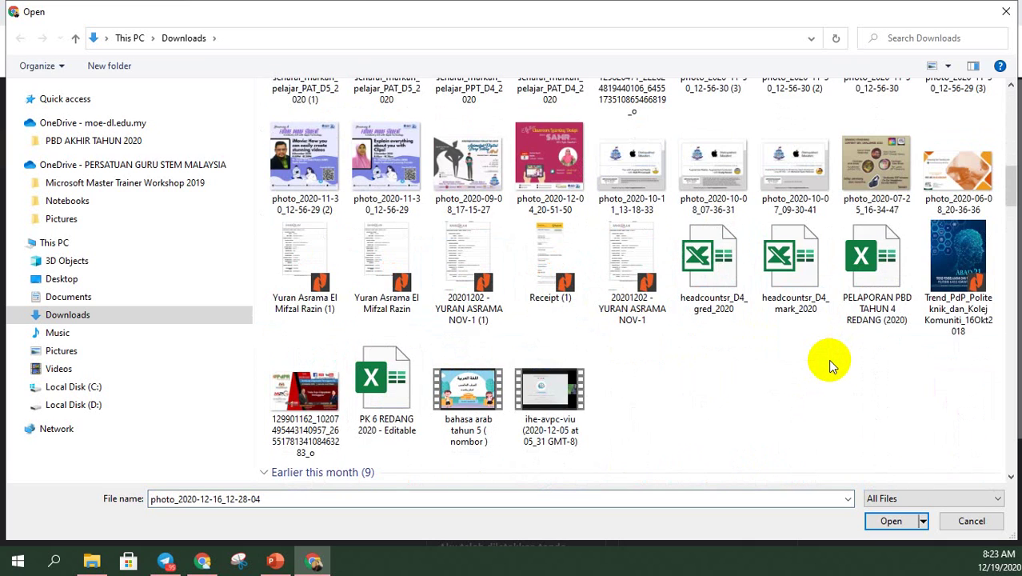
left_click(305, 396)
left_click(891, 521)
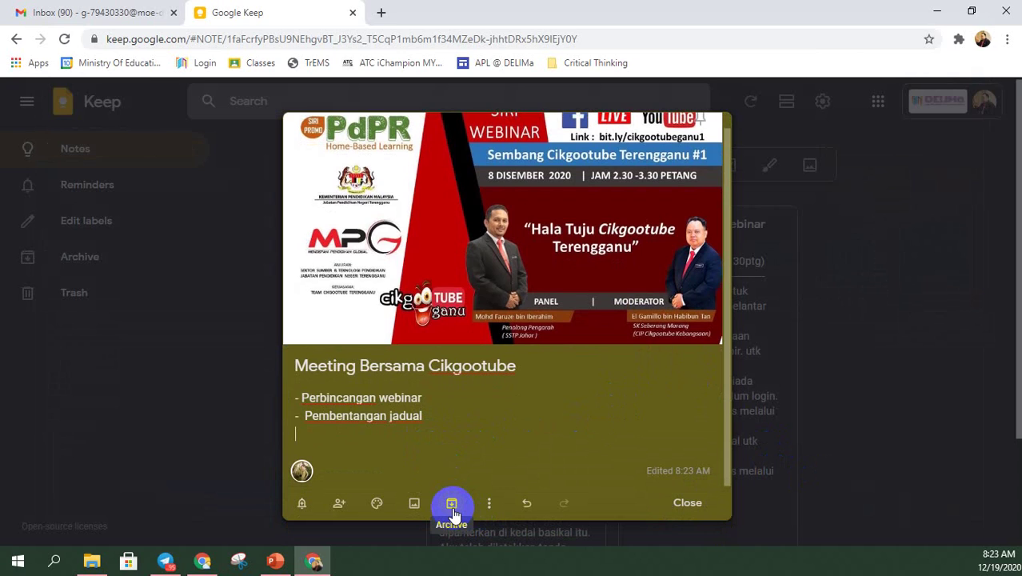
left_click(490, 504)
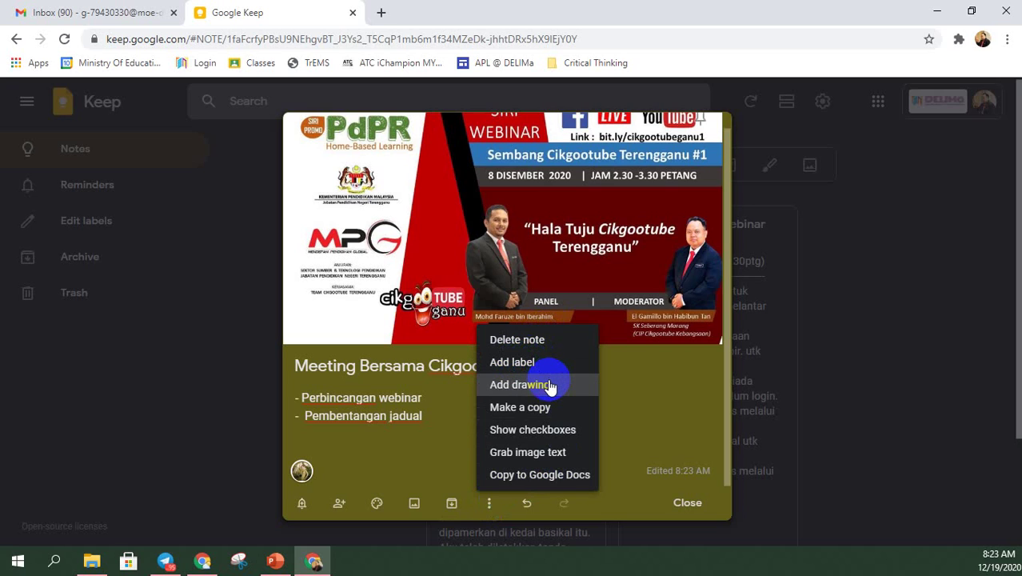
- Convert the note to a checklist and tick off Perbincangan webinar and Pembentangan jadual
left_click(524, 431)
left_click(306, 421)
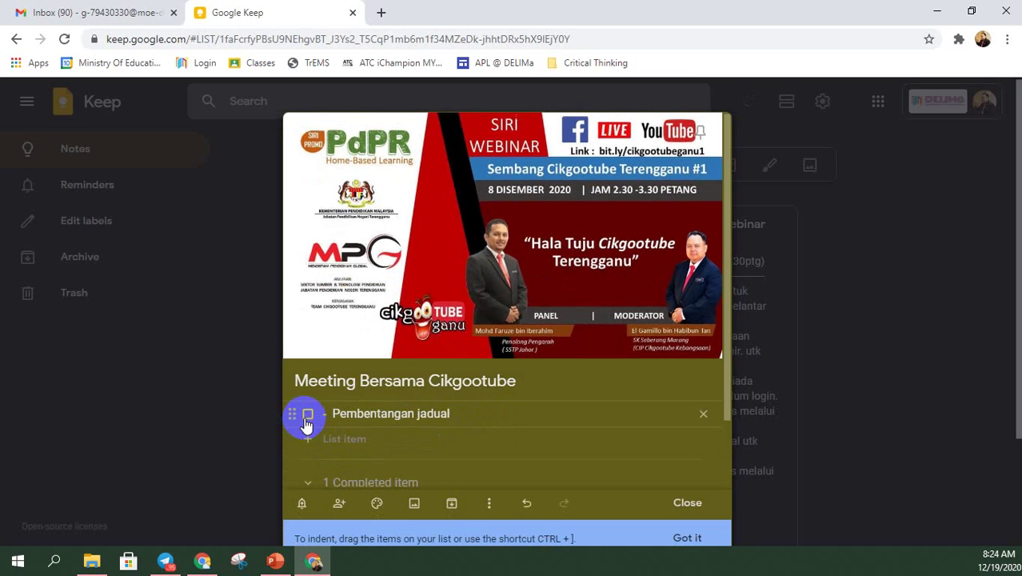
scroll(307, 422, "down", 1)
left_click(308, 341)
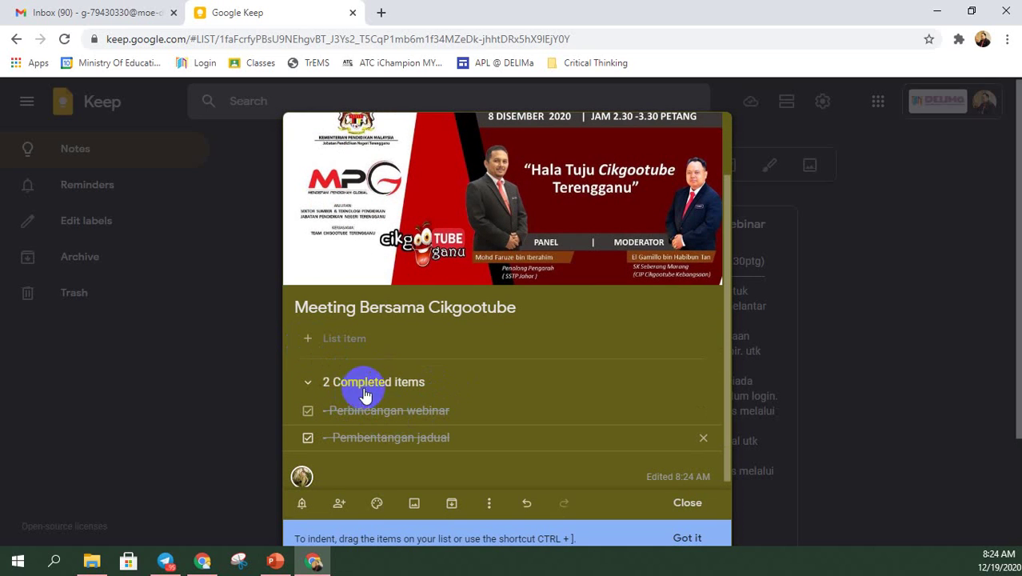
- Expand Completed items and uncheck both items so they rejoin the list
left_click(327, 387)
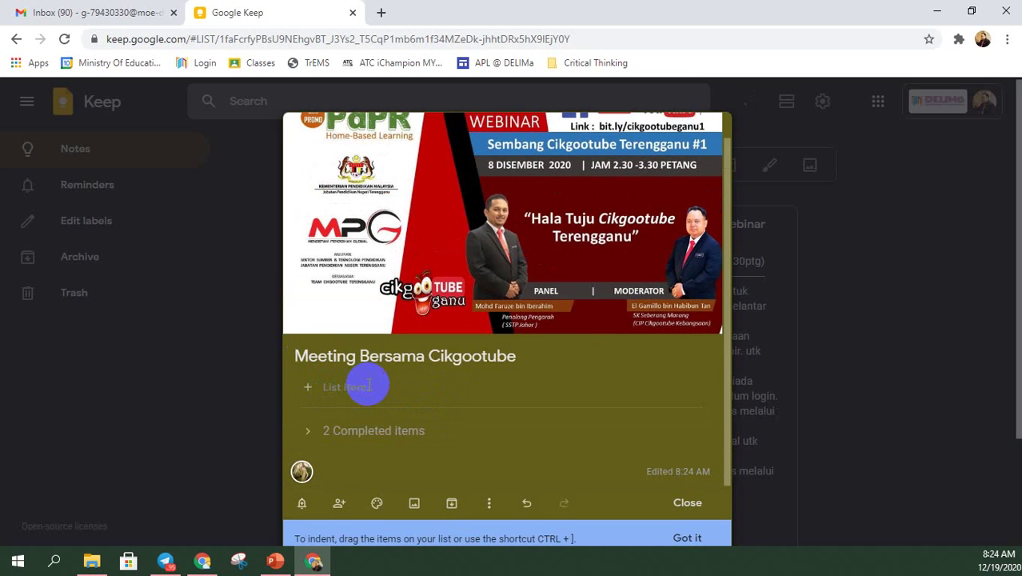
left_click(361, 429)
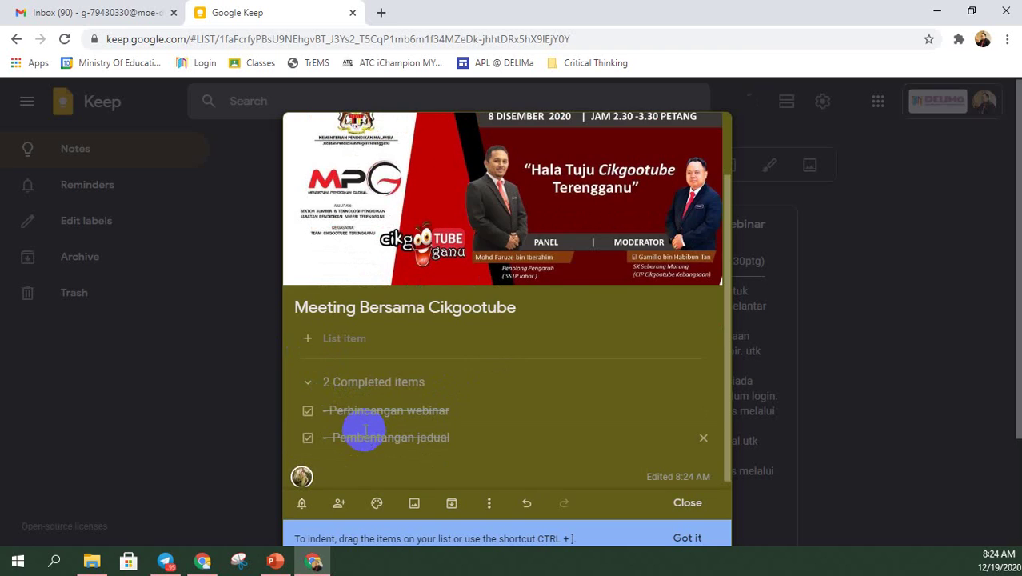
left_click(307, 411)
left_click(308, 437)
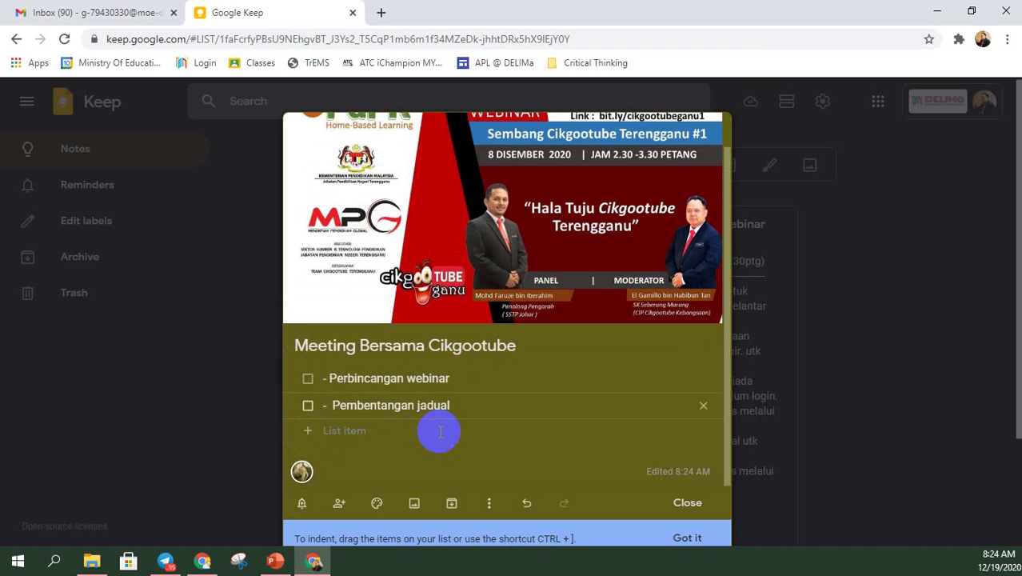
- Hide the checkboxes so the items become plain text lines
left_click(490, 504)
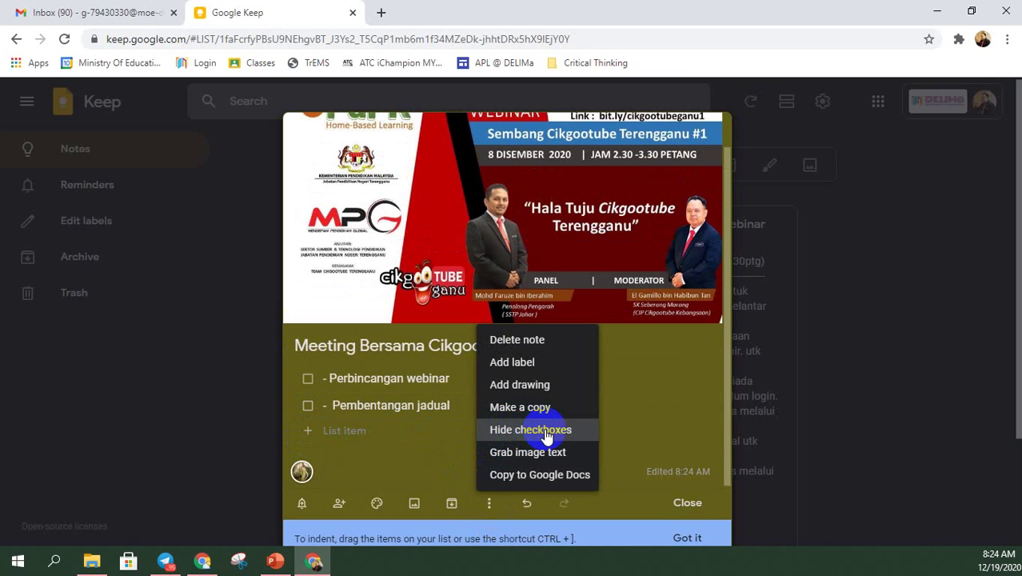
left_click(547, 435)
left_click(484, 507)
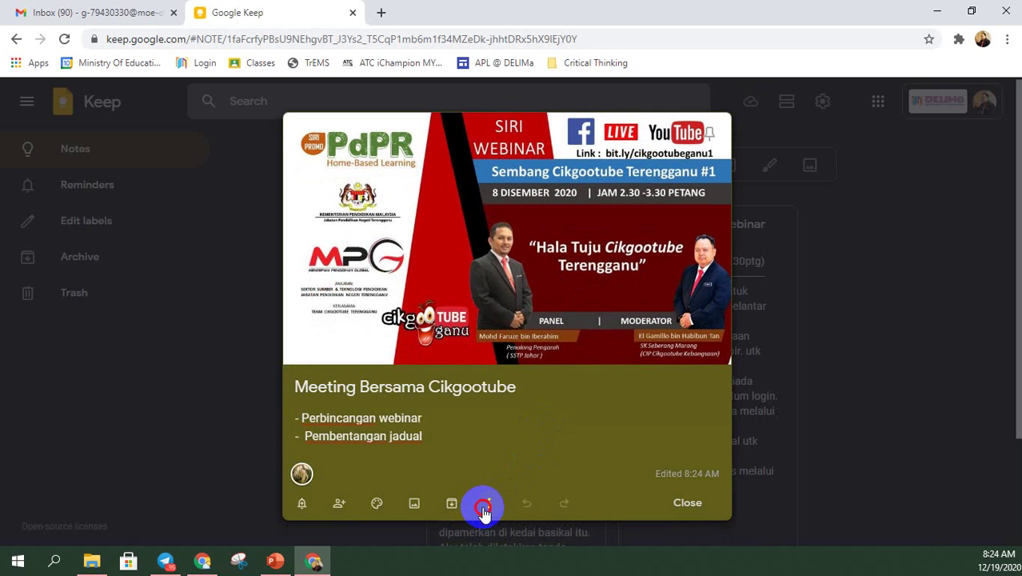
- Show checkboxes again and add Bawang merah, Bawang putih and Minyak masak as list items
left_click(528, 433)
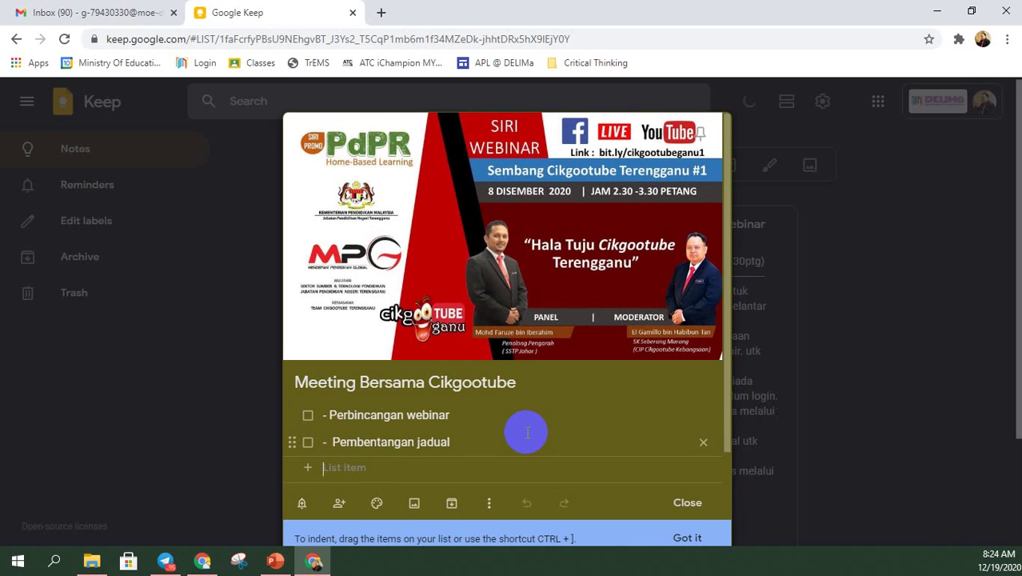
scroll(526, 432, "down", 1)
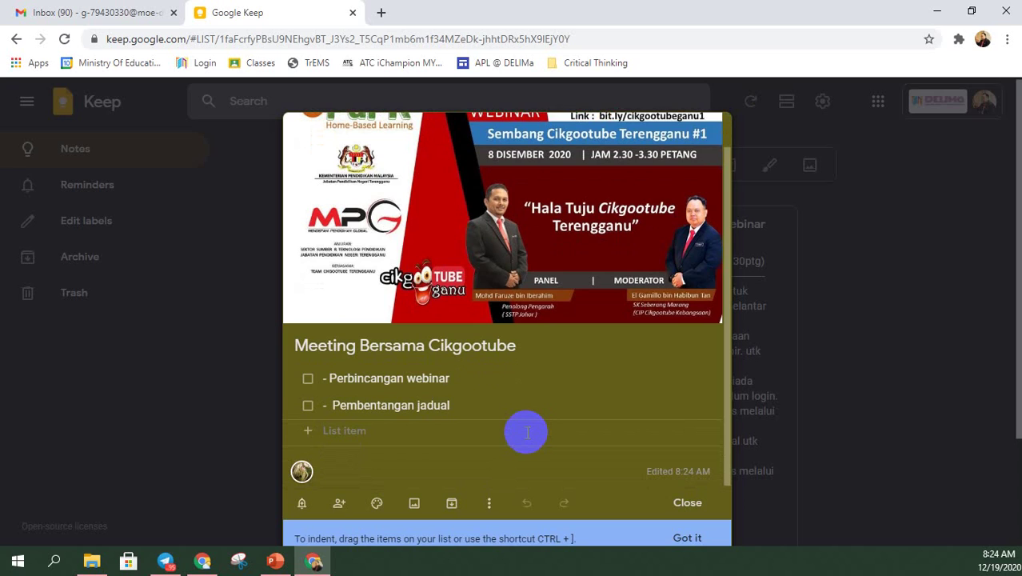
type("Bawang ")
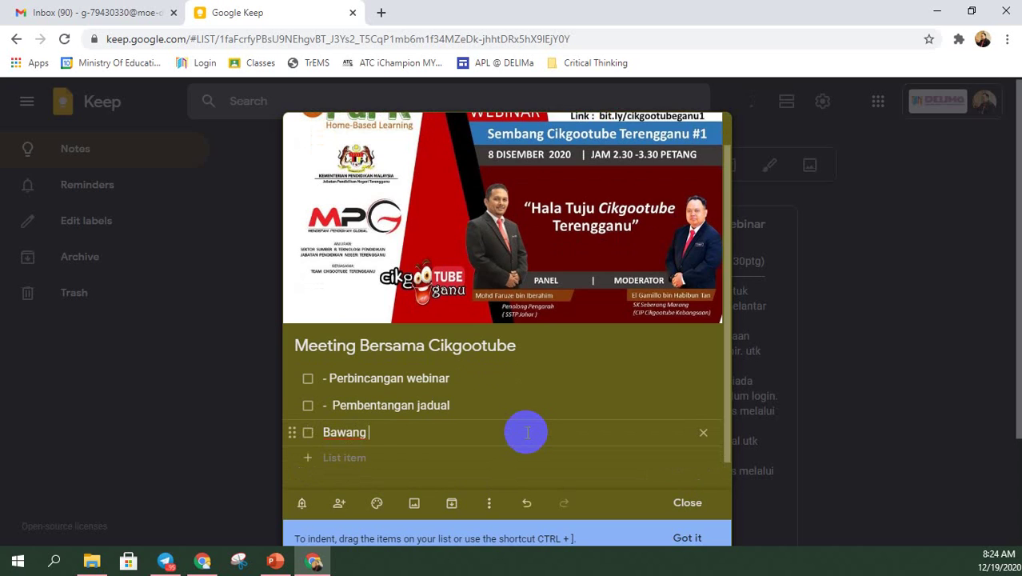
type("merah")
key("Return")
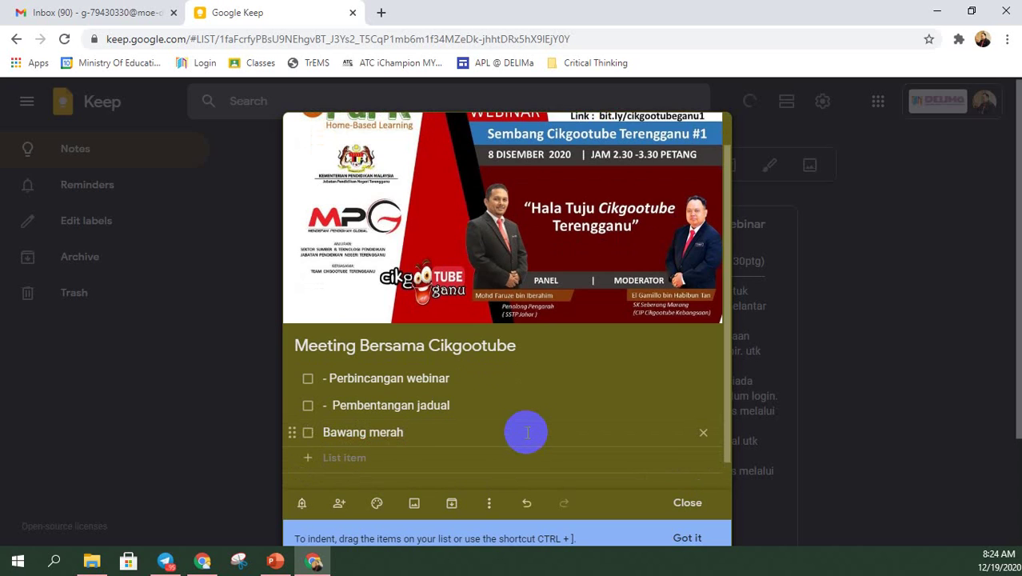
type("Bawah ")
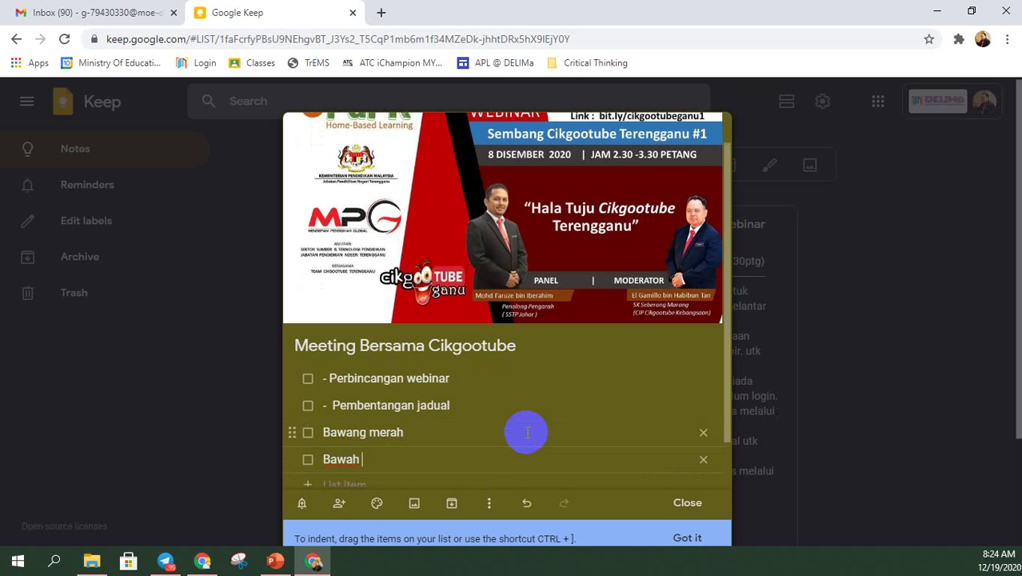
type("ng")
key("BackSpace")
key("BackSpace")
key("BackSpace")
key("BackSpace")
type("ng putih")
key("Return")
type("Mi")
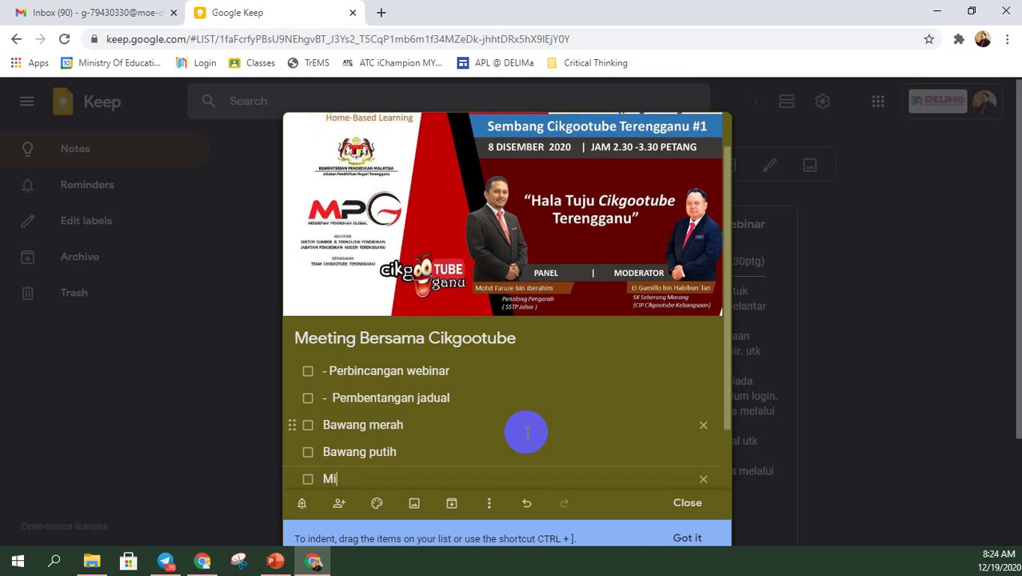
type("nyak masak")
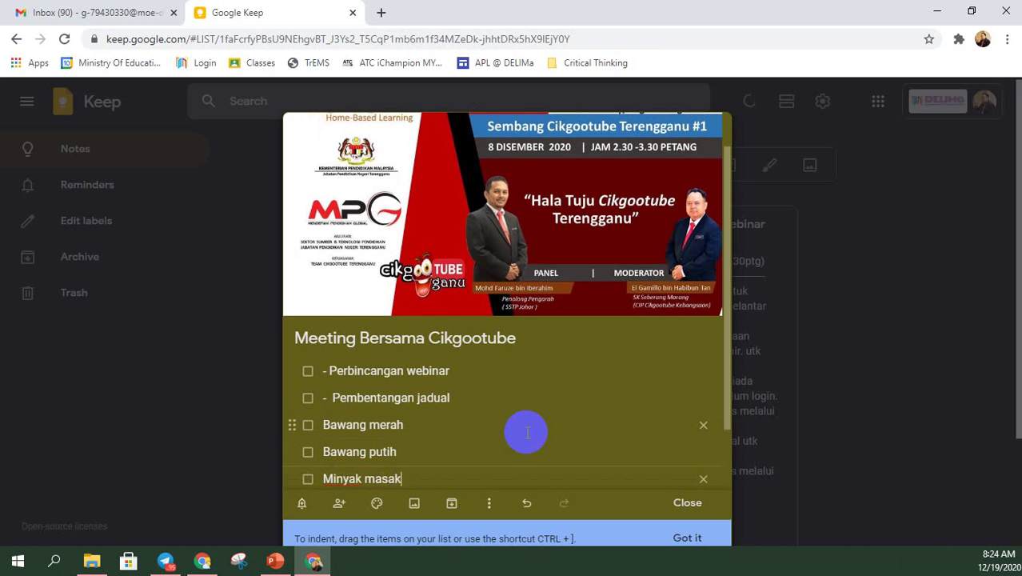
key("Return")
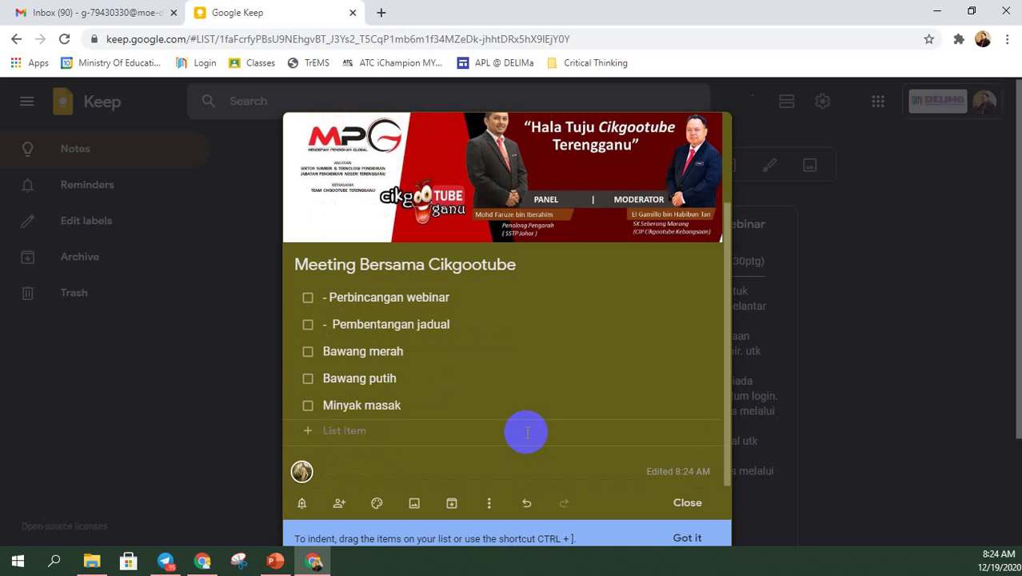
- Tick off Bawang merah and Bawang putih, then switch to the second account's Chrome window
left_click(308, 352)
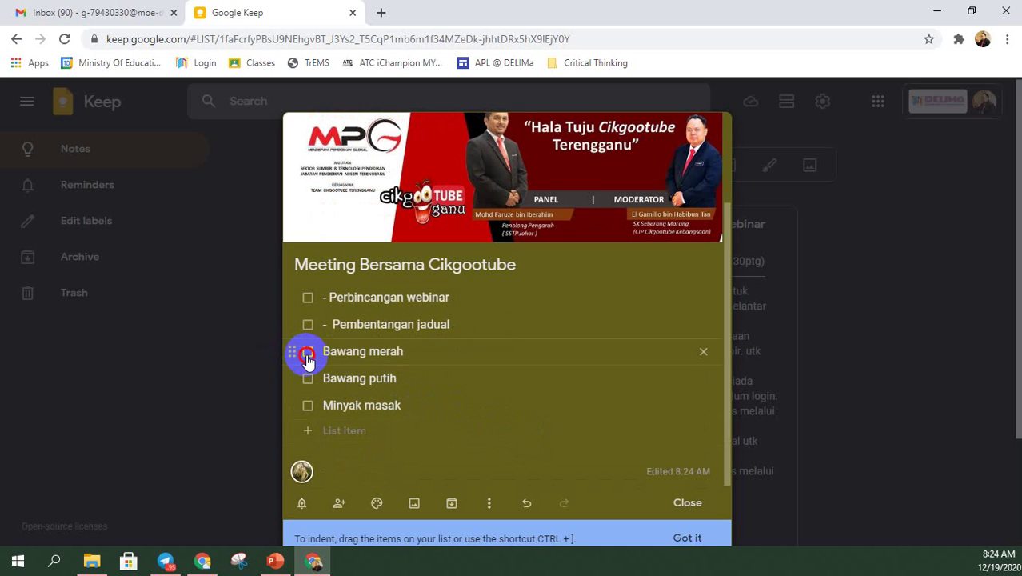
left_click(307, 354)
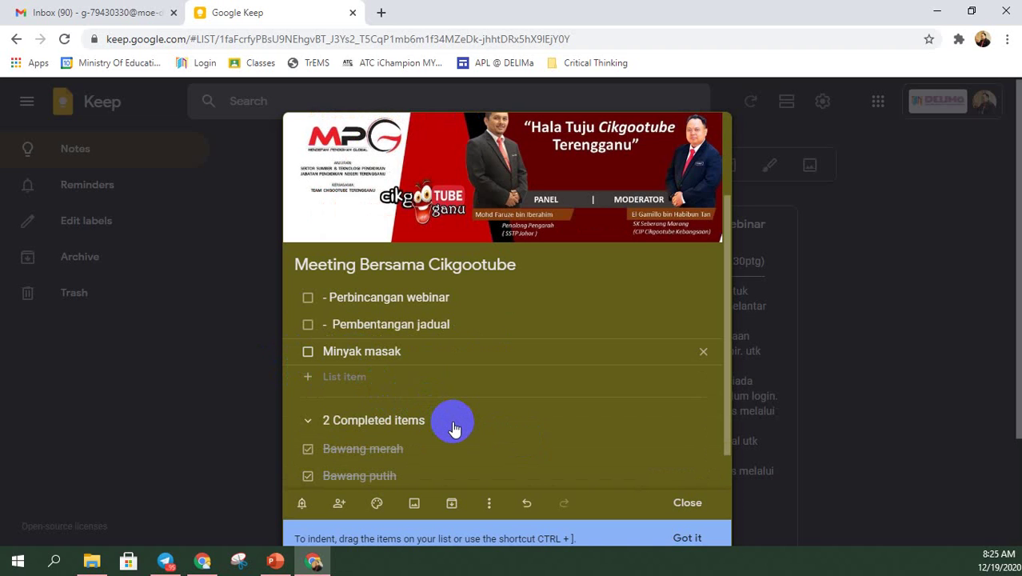
left_click(202, 561)
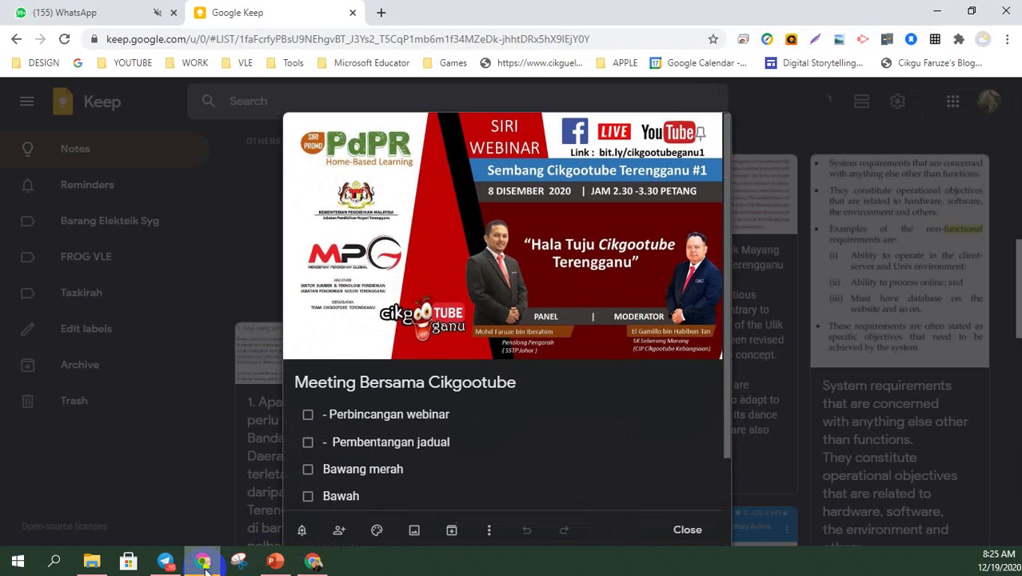
- Add roti, Gula, lada and Gelang Emas as new items in the shared checklist
scroll(456, 475, "down", 2)
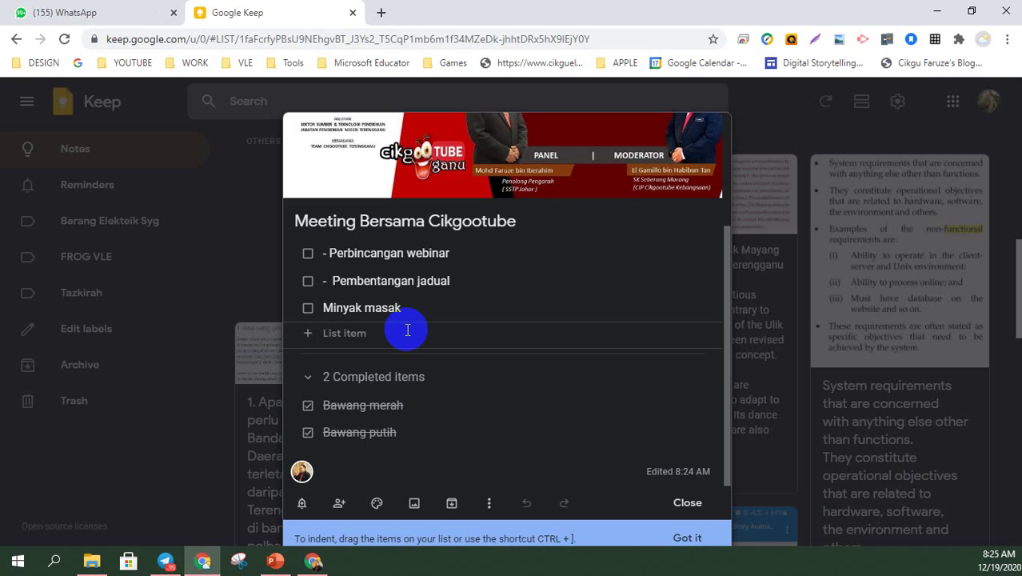
type("roti")
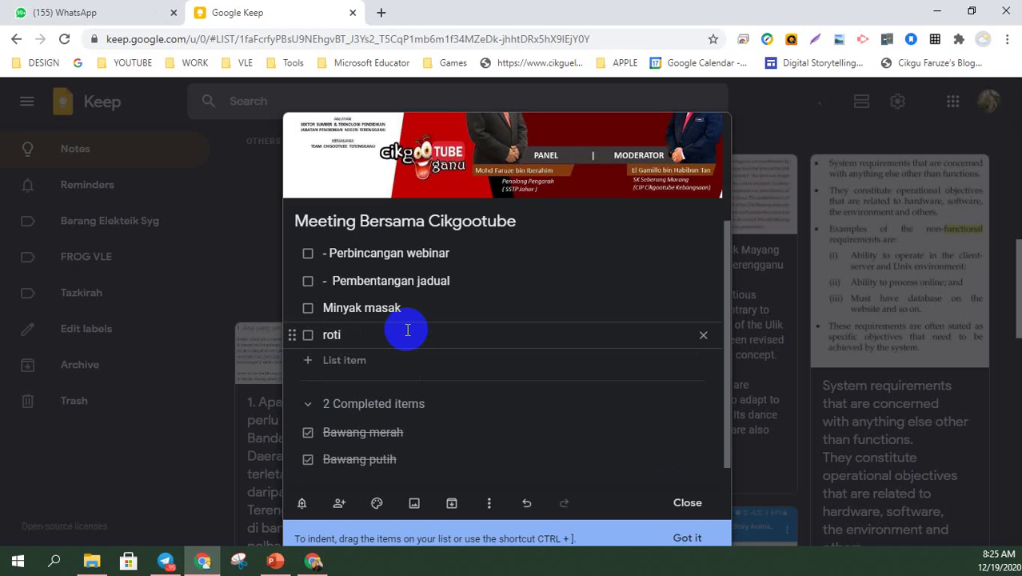
key("Return")
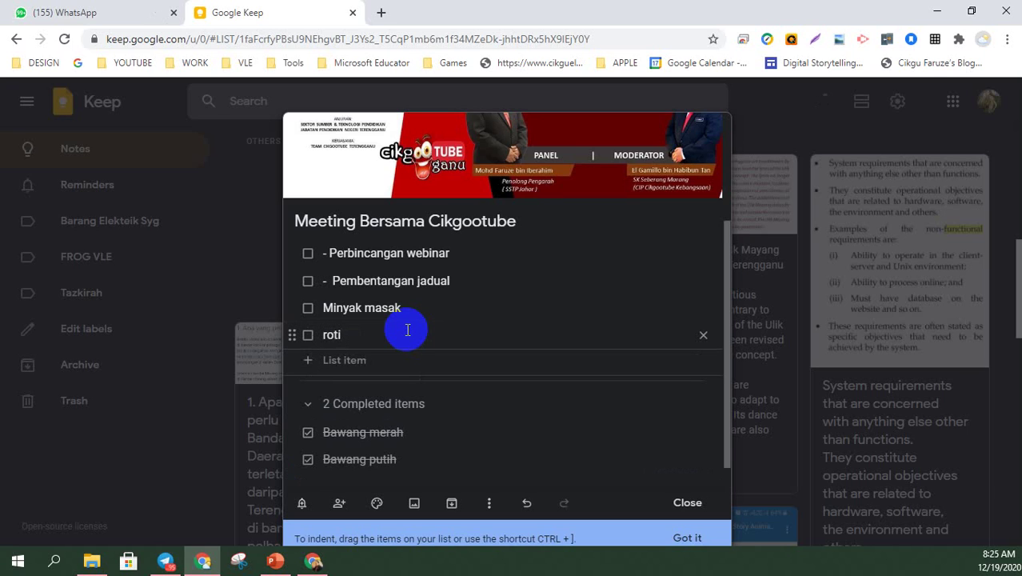
type("Gula")
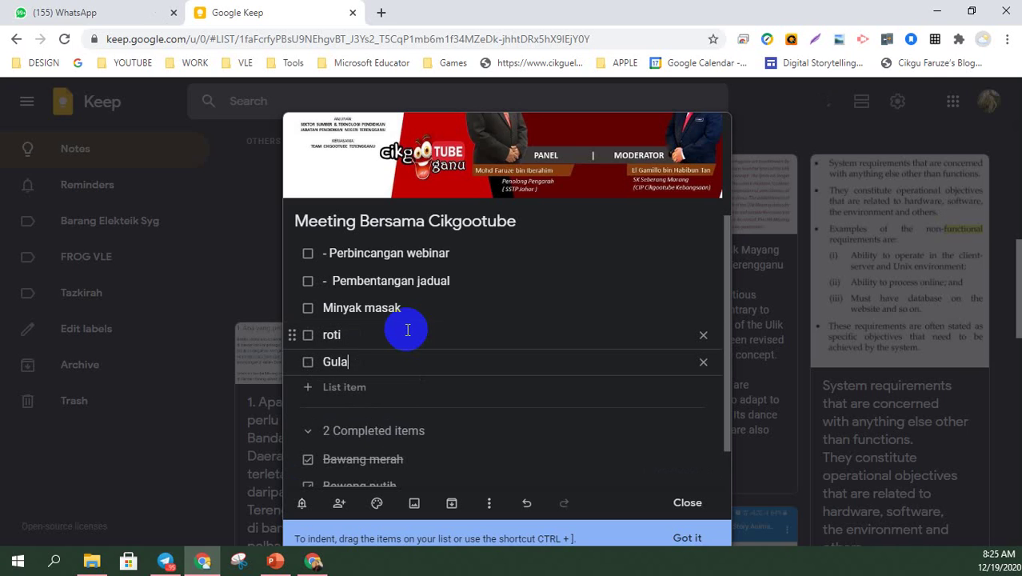
key("Return")
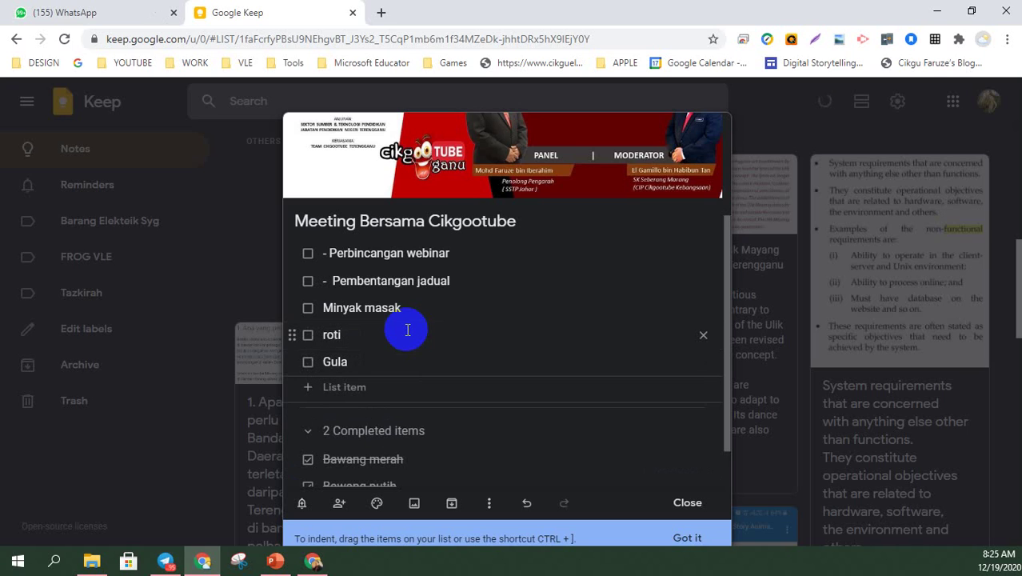
type("lada")
key("Return")
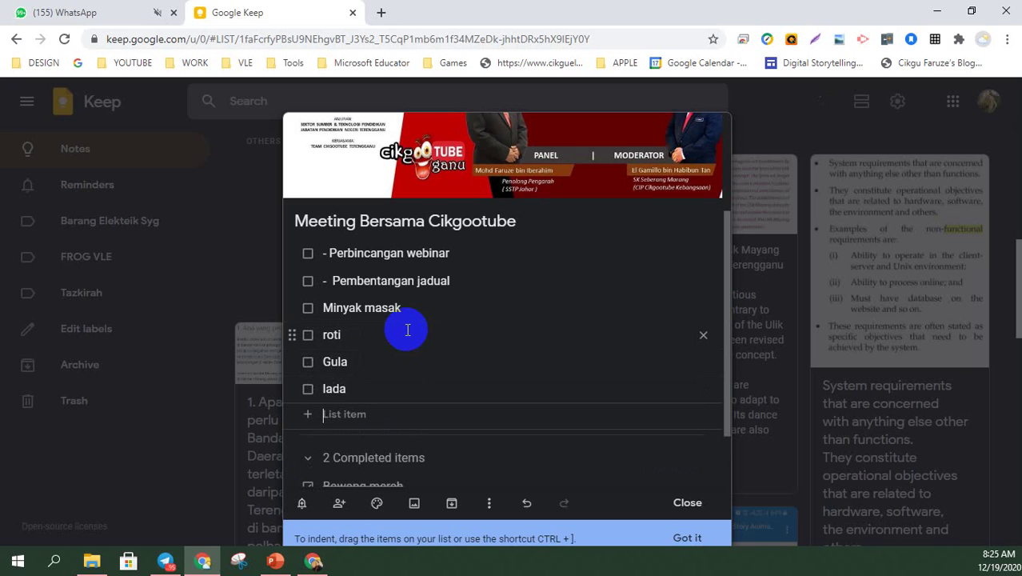
type("Ge")
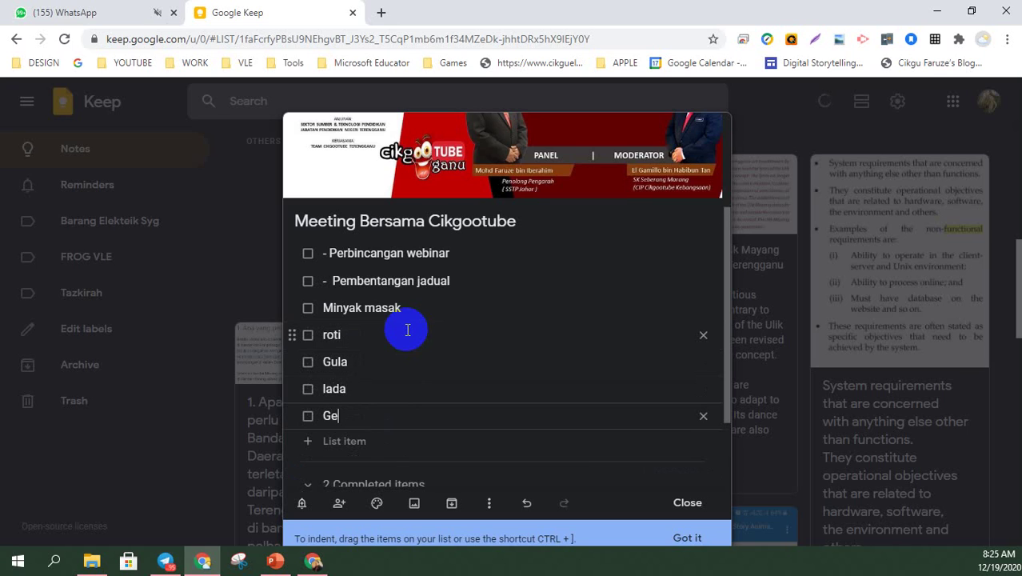
type("lang Emas")
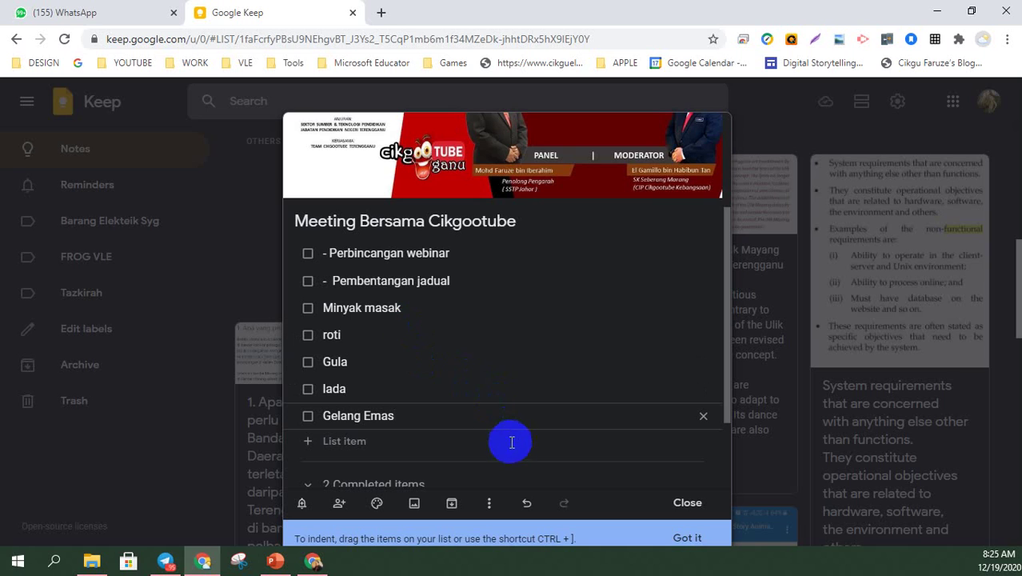
left_click(522, 399)
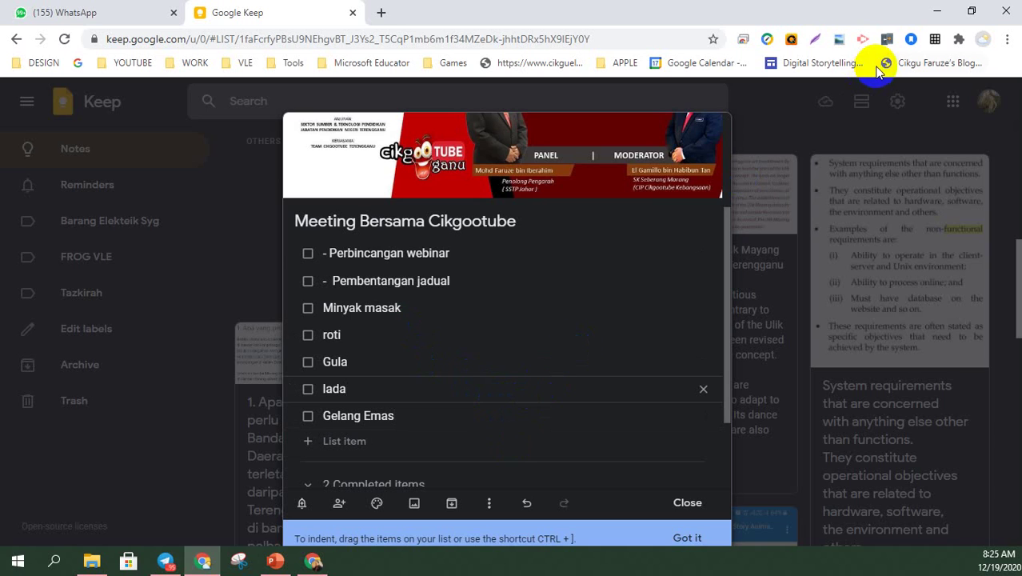
- Check which Chrome profile this window uses, then return to the first account's window
left_click(984, 38)
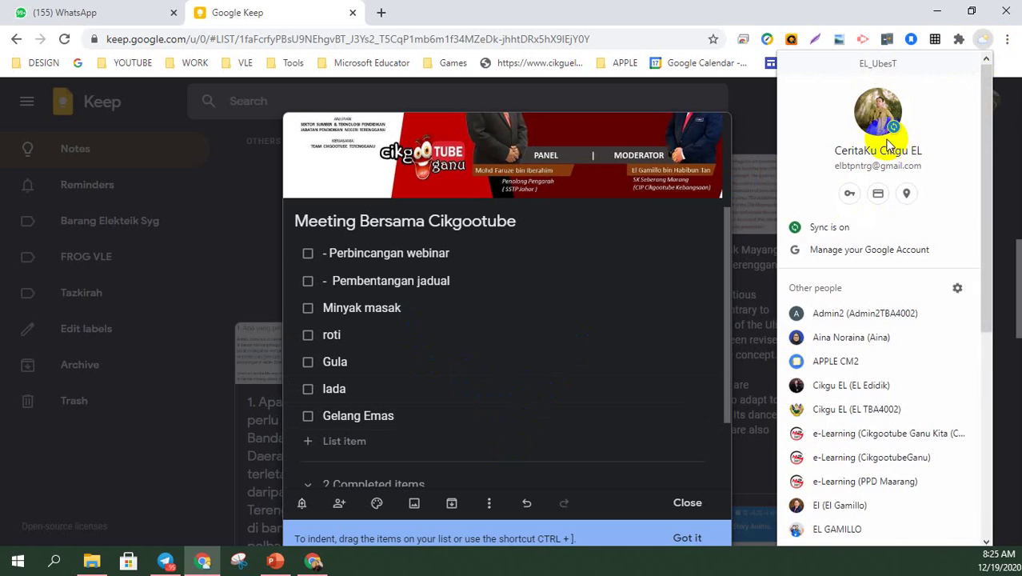
left_click(663, 341)
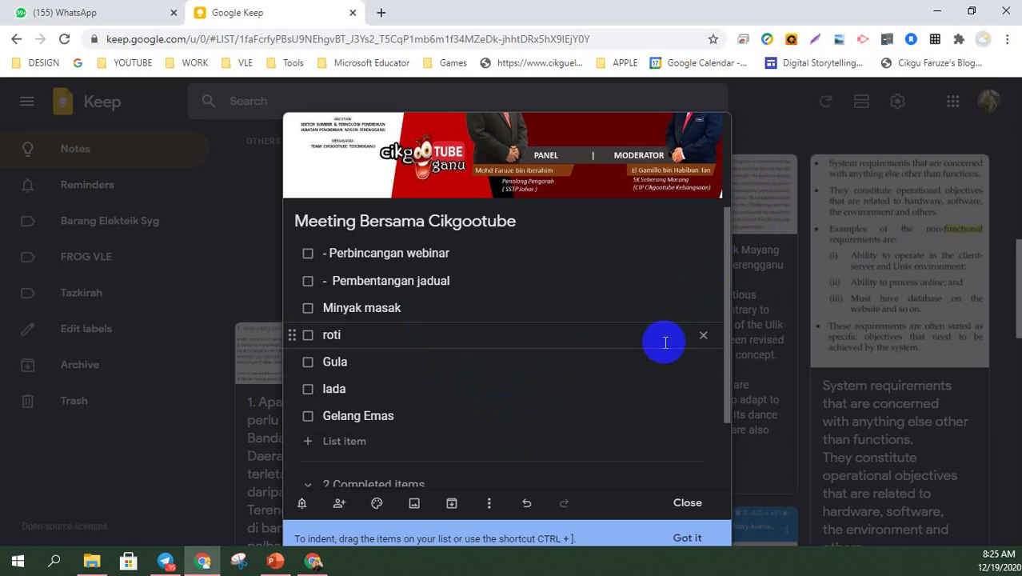
left_click(314, 561)
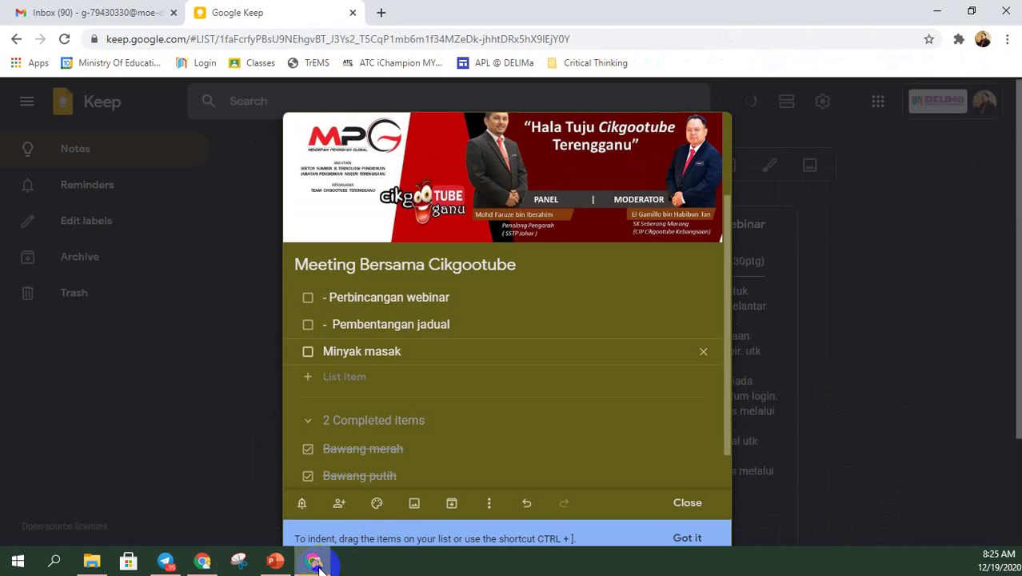
- Tick off roti and Gula in the shared checklist
scroll(474, 442, "down", 3)
scroll(453, 272, "up", 2)
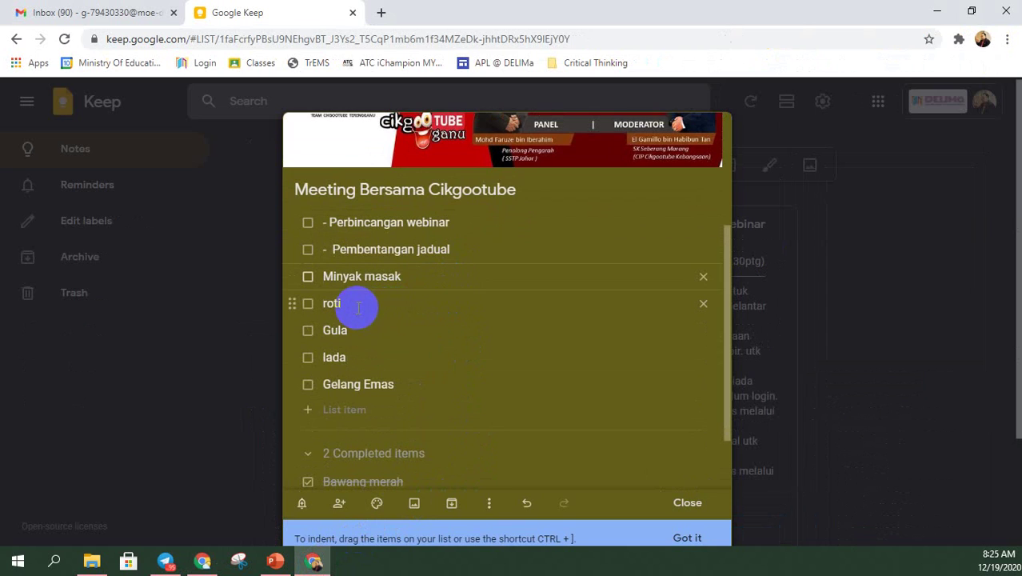
left_click(309, 308)
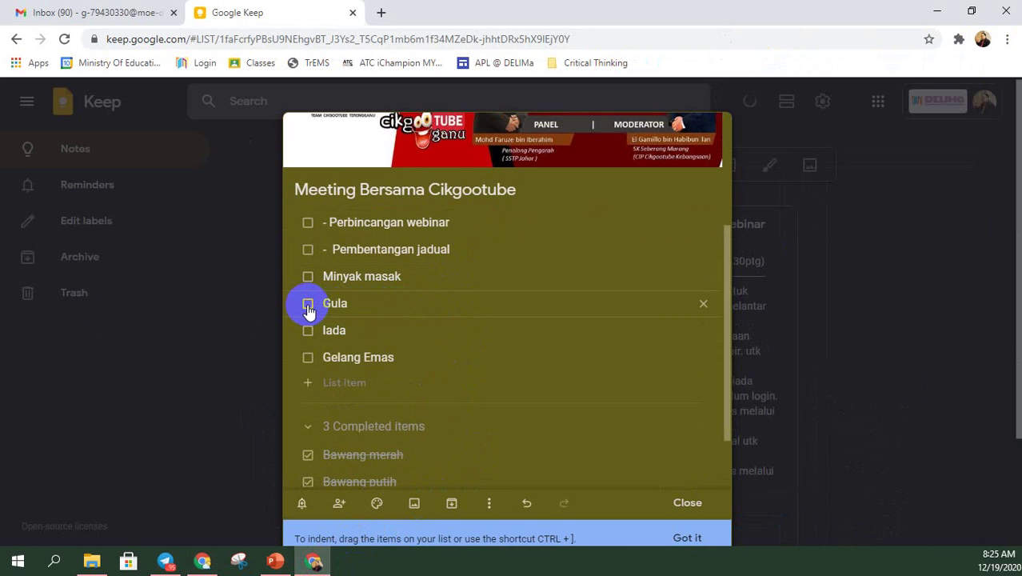
left_click(309, 308)
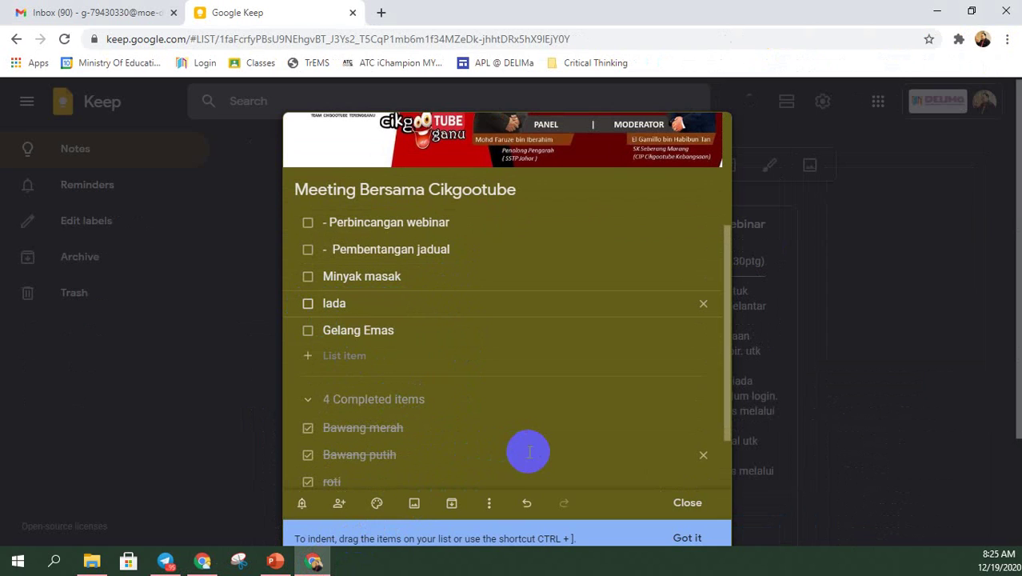
- Dismiss the More menu without choosing anything and close the Meeting Bersama Cikgootube note
left_click(489, 502)
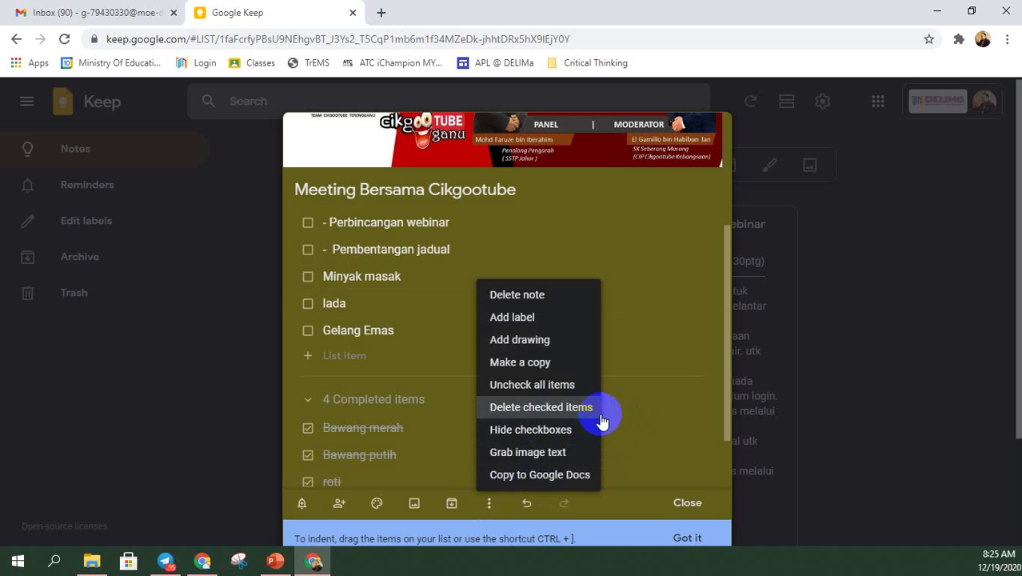
left_click(668, 316)
scroll(636, 318, "up", 3)
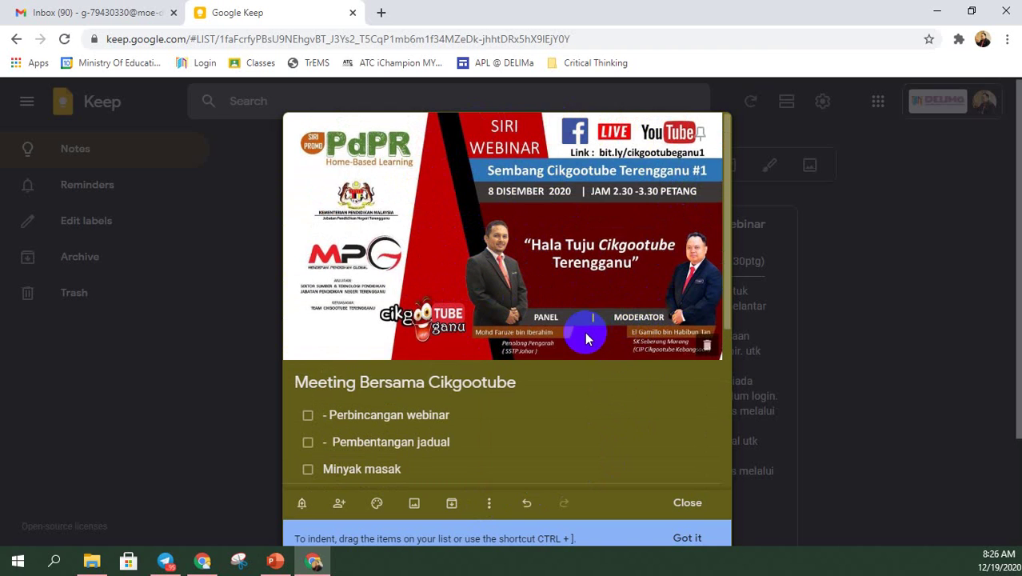
scroll(560, 336, "down", 1)
scroll(529, 349, "up", 1)
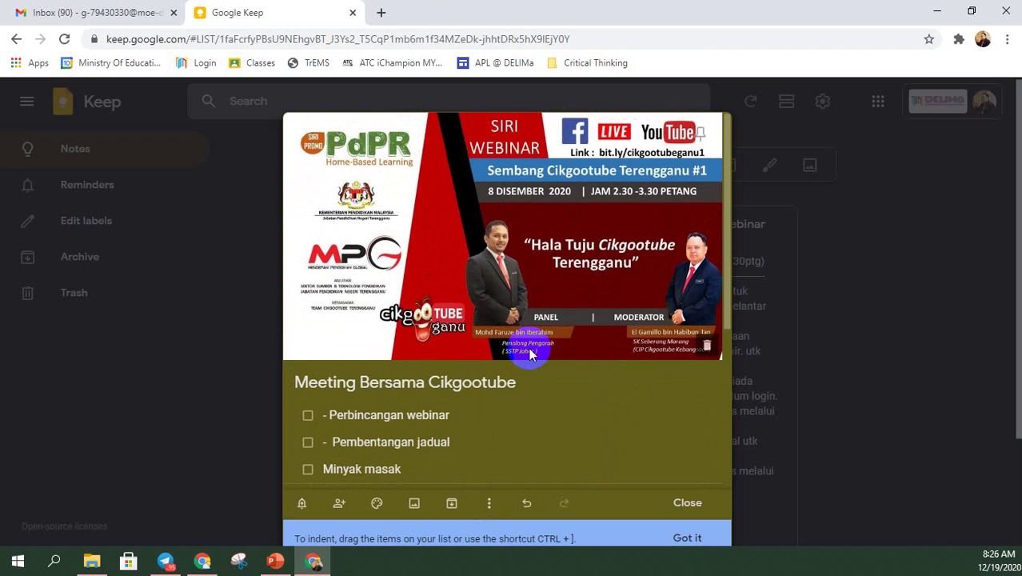
left_click(852, 287)
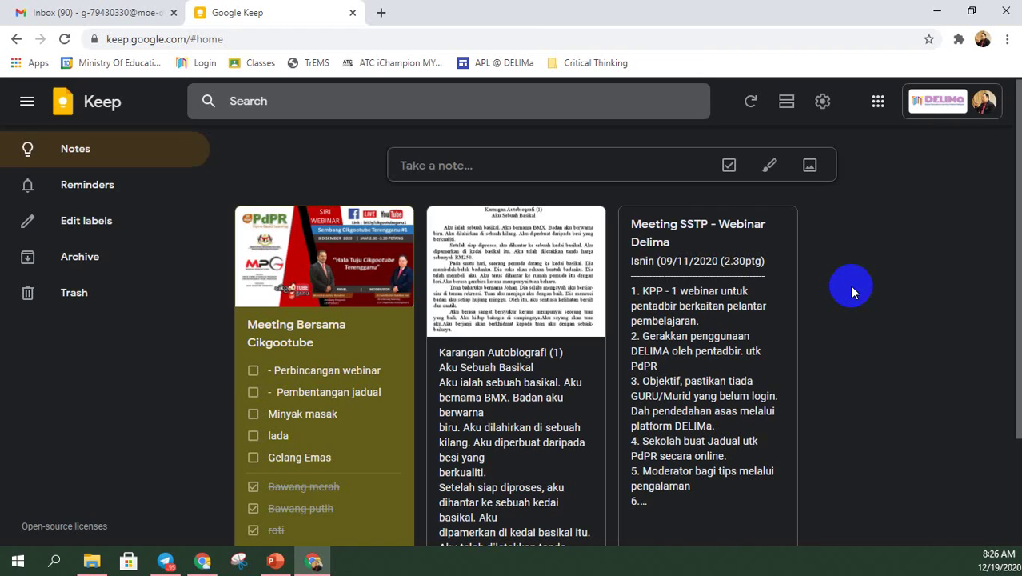
- Open the Karangan Autobiografi (1) note and delete all of its body text
left_click(546, 254)
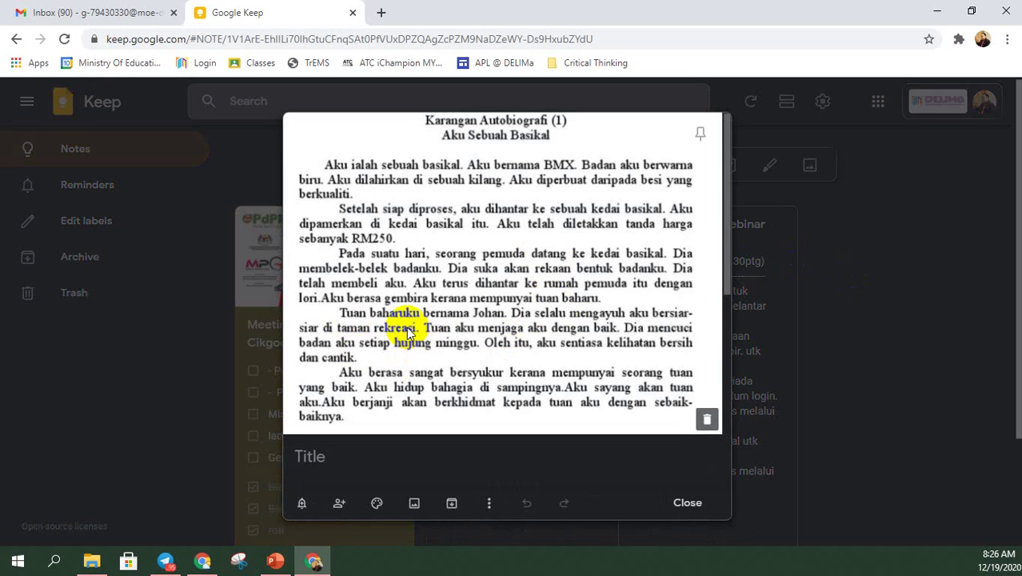
left_click(679, 501)
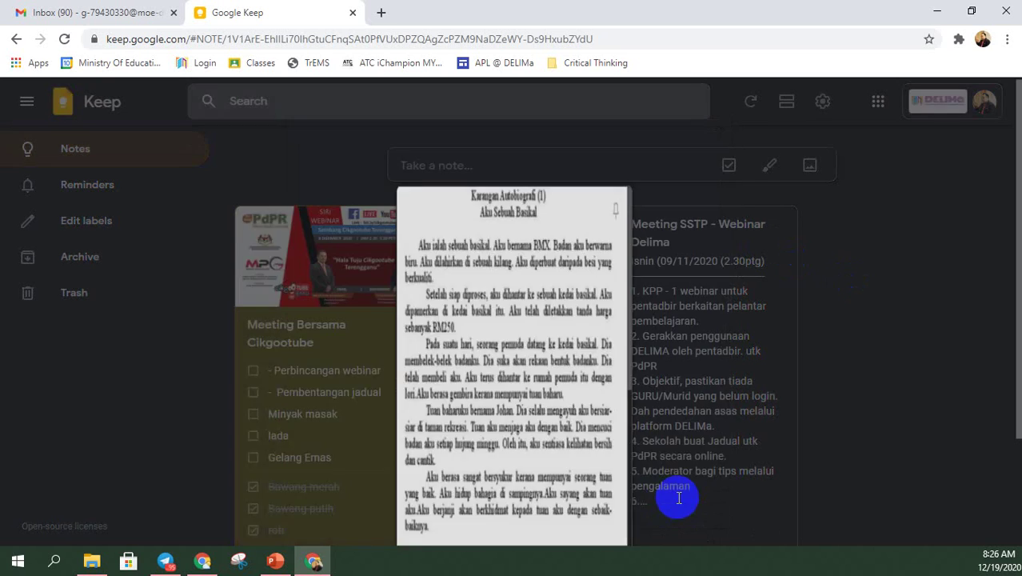
left_click(516, 237)
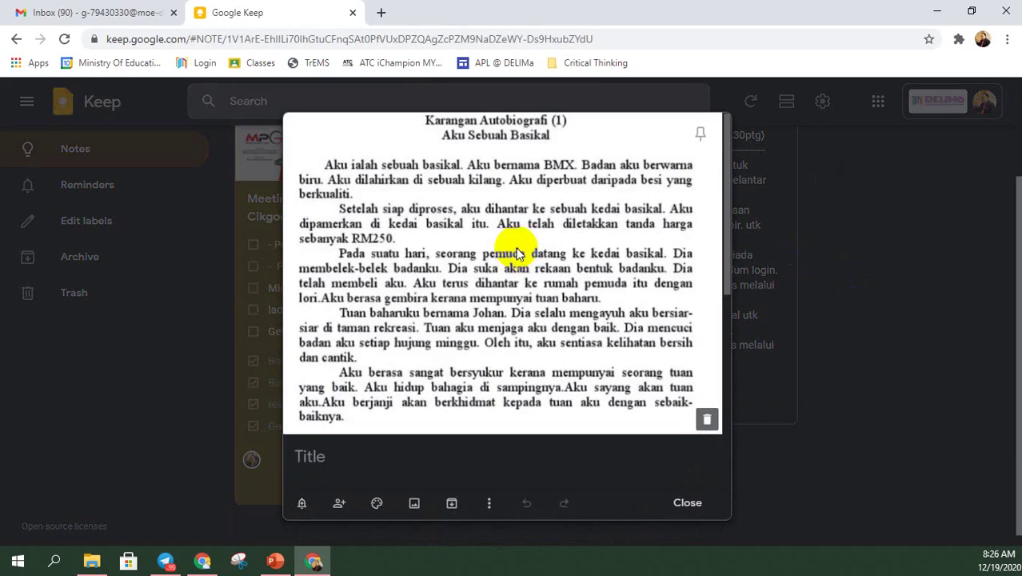
scroll(440, 461, "down", 4)
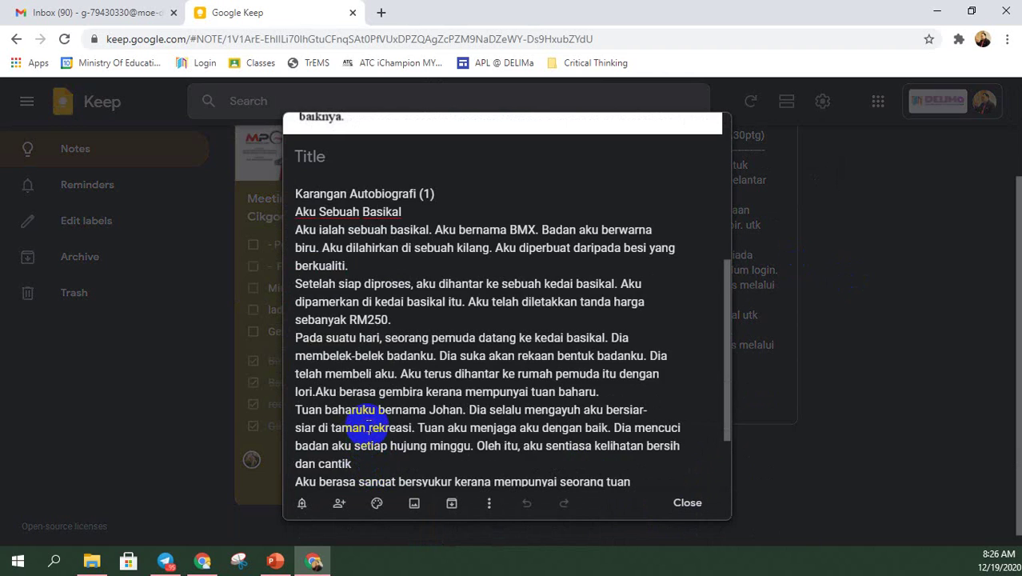
left_click(368, 427)
key("ctrl+a")
key("BackSpace")
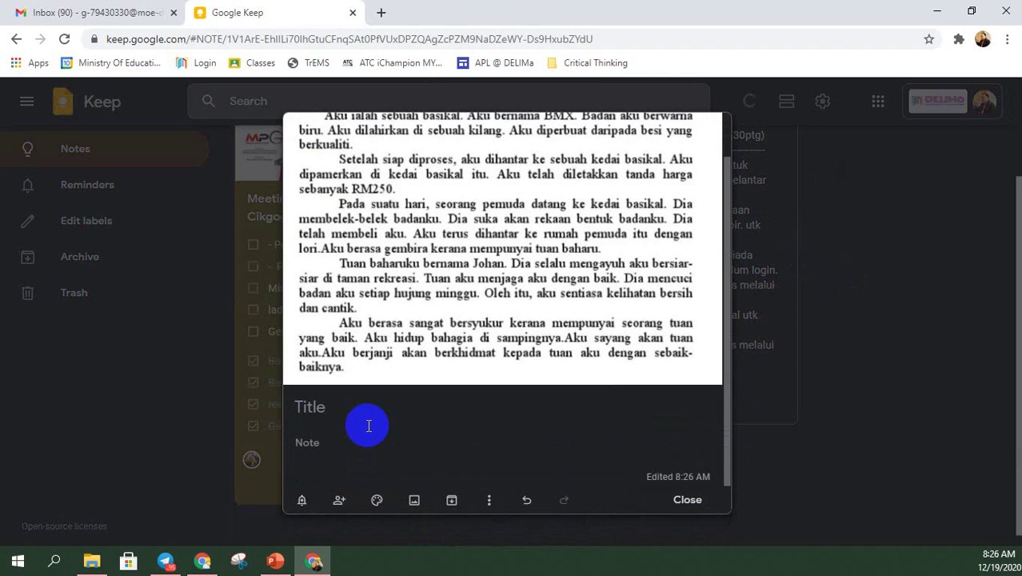
- Preview the essay image at full size, then bring up the add-image file picker
scroll(336, 436, "up", 1)
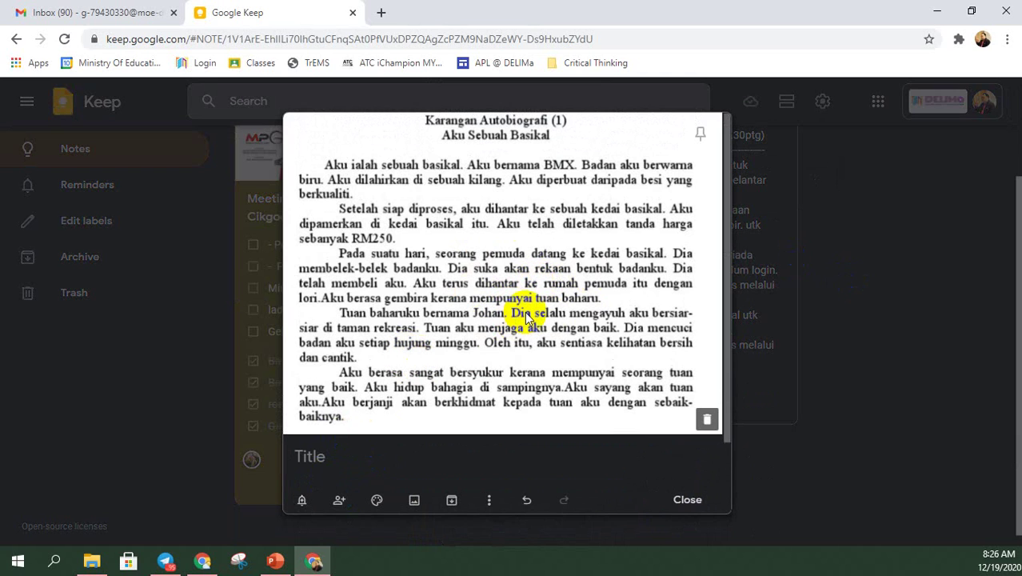
left_click(526, 314)
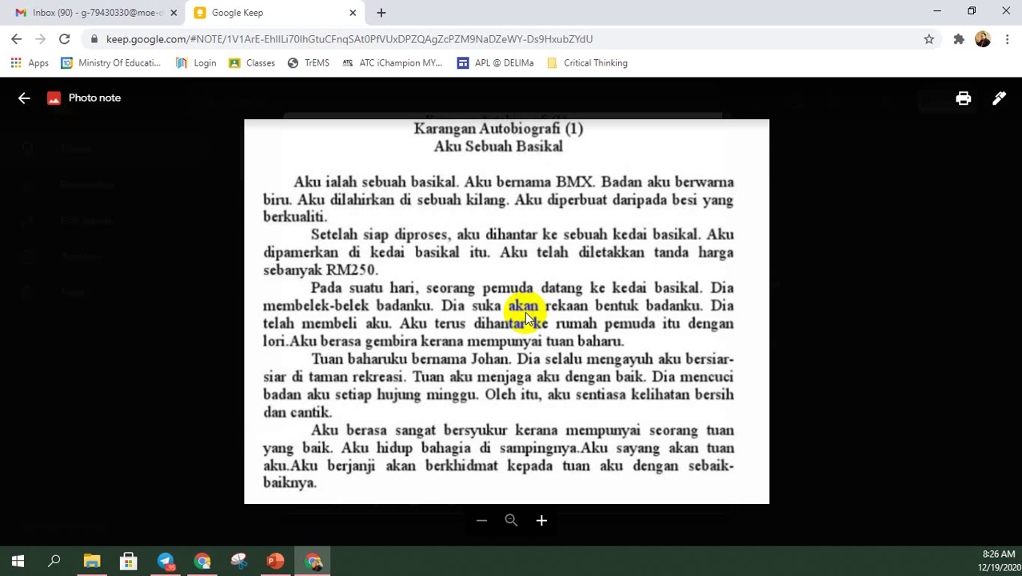
left_click(821, 310)
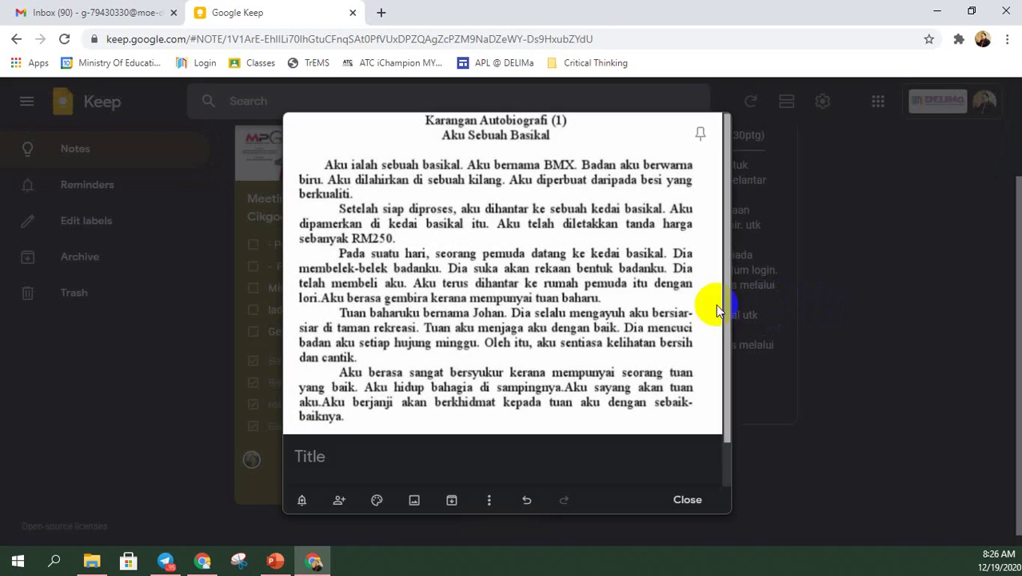
left_click(414, 501)
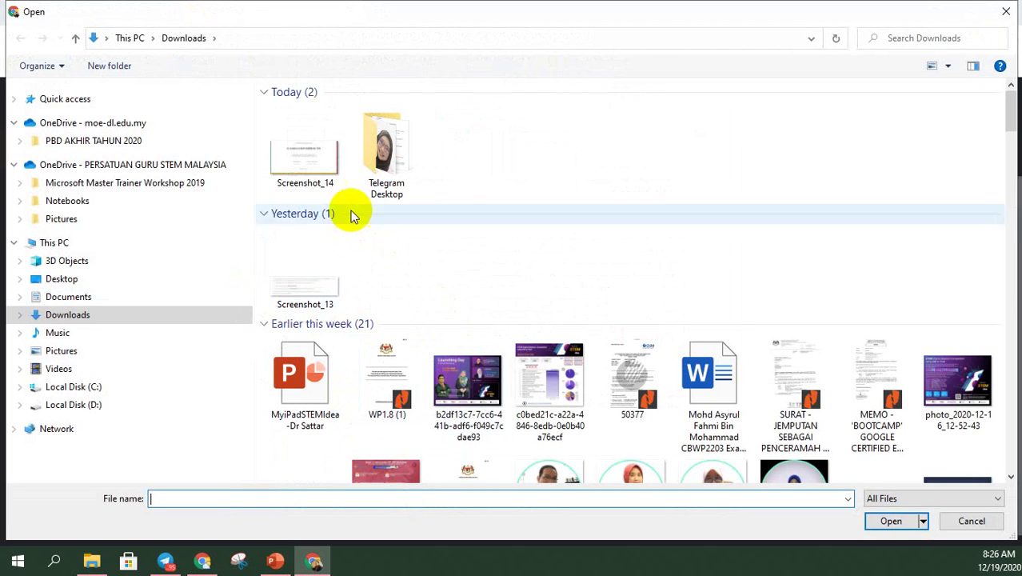
- Cancel the image upload and run Grab image text on the note's image
left_click(1006, 11)
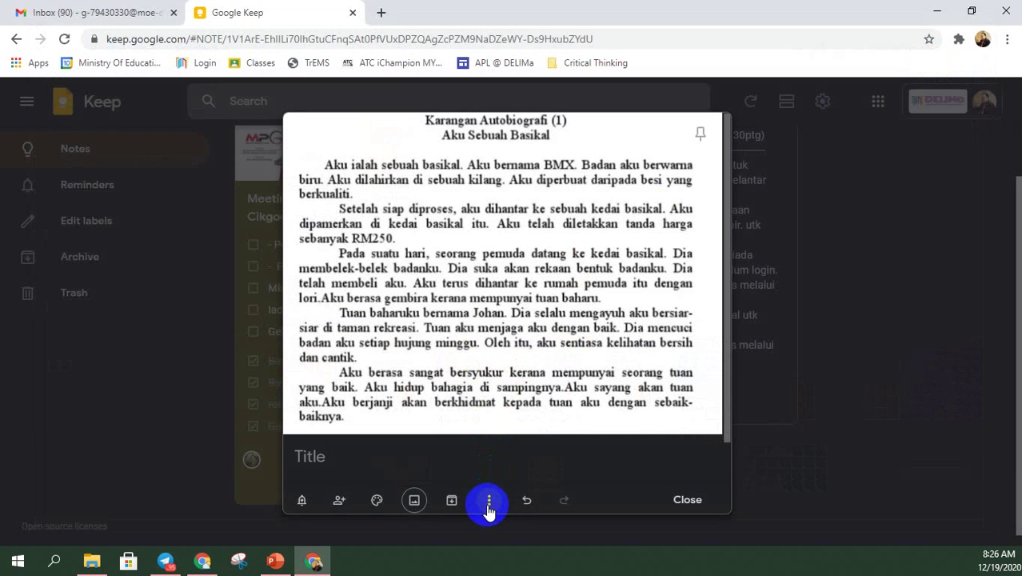
left_click(489, 507)
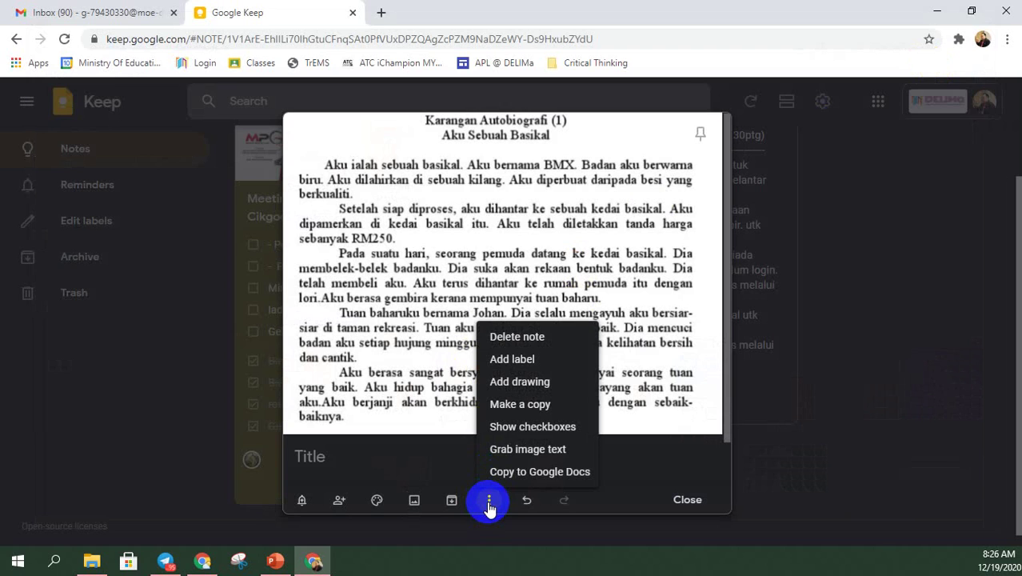
left_click(543, 448)
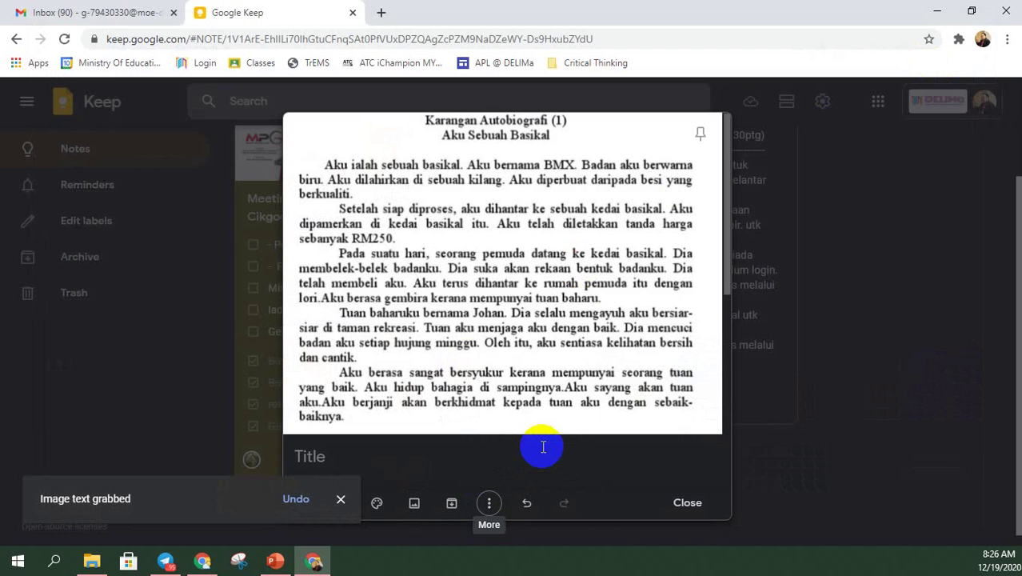
- Scroll through the extracted 'Aku Sebuah Basikal' essay text to review it
scroll(543, 448, "down", 4)
scroll(543, 447, "down", 1)
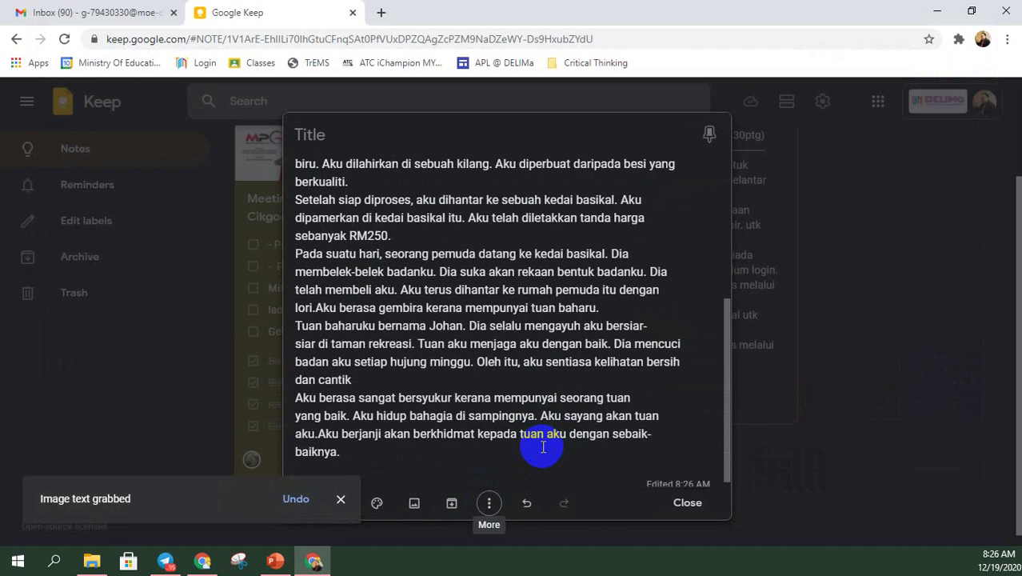
scroll(543, 447, "up", 5)
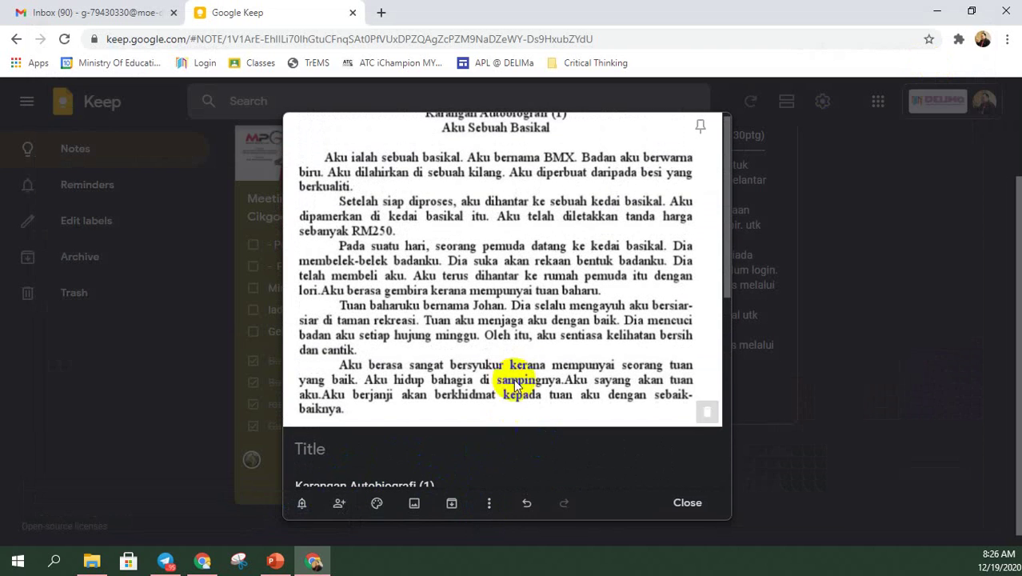
scroll(384, 272, "up", 1)
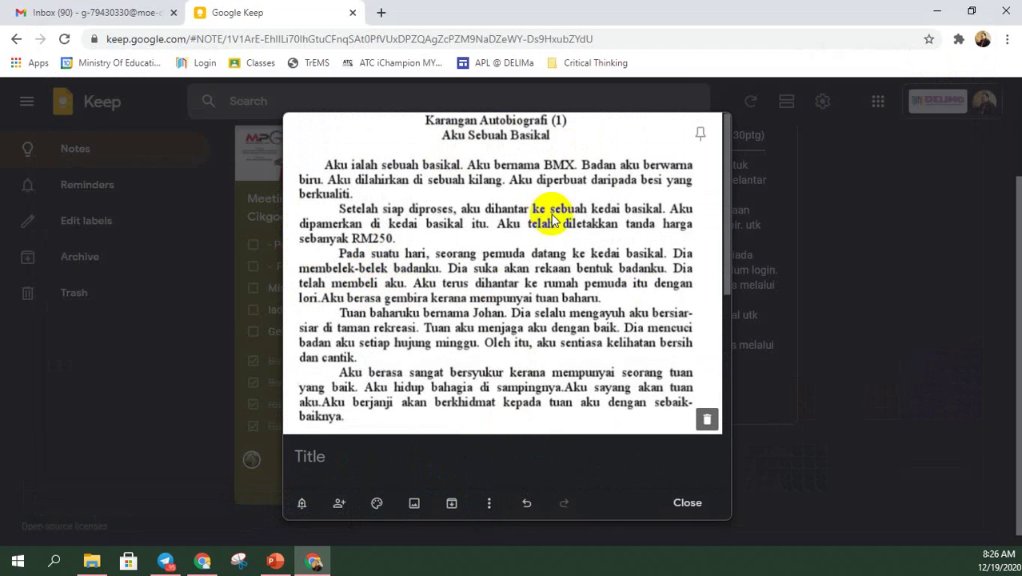
scroll(512, 272, "down", 5)
left_click(513, 270)
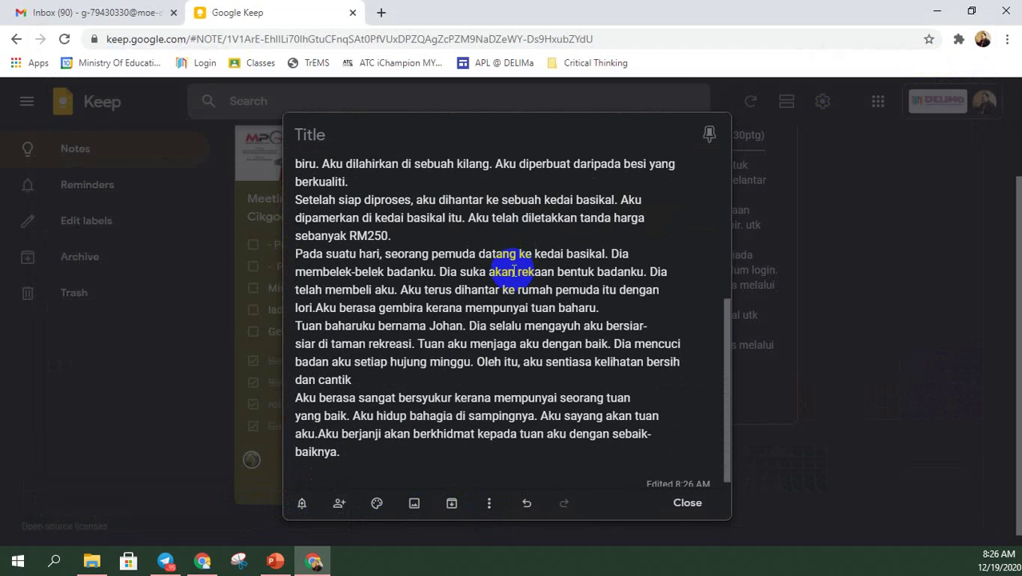
scroll(513, 270, "down", 1)
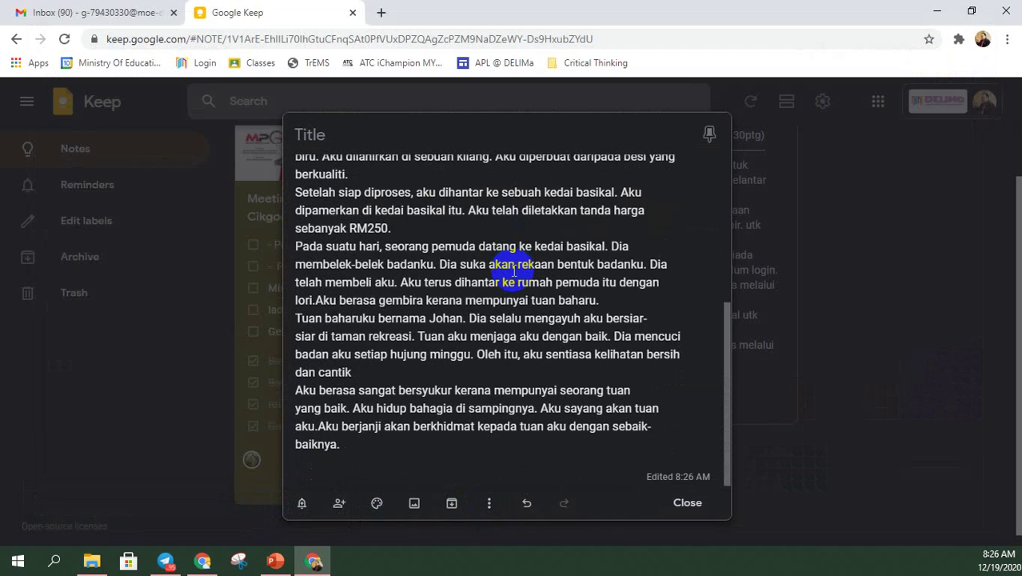
scroll(514, 270, "up", 3)
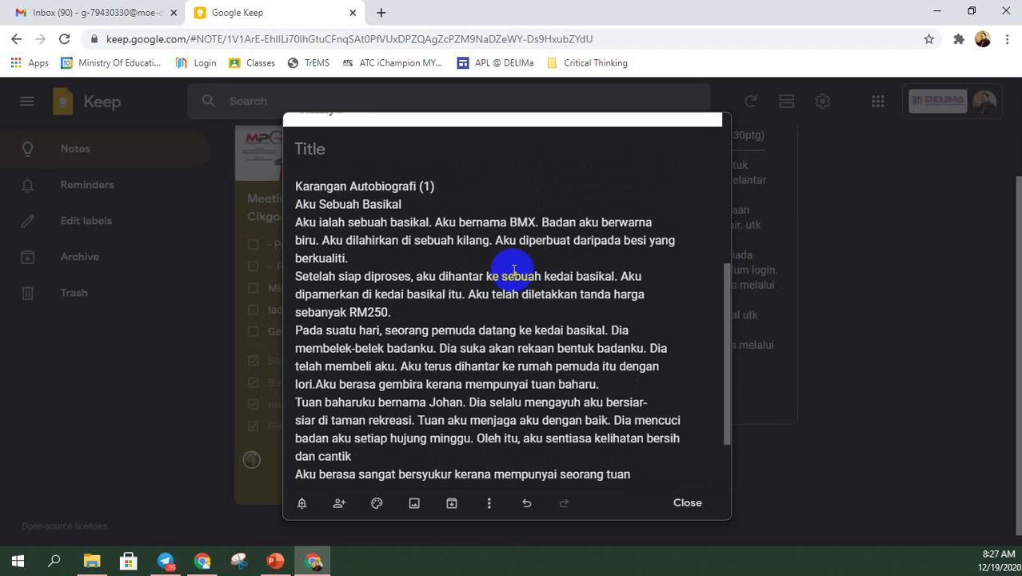
- Insert blank lines after the 'Karangan Autobiografi (1)' title and after 'berkualiti.', then paste clipboard content
scroll(513, 271, "up", 5)
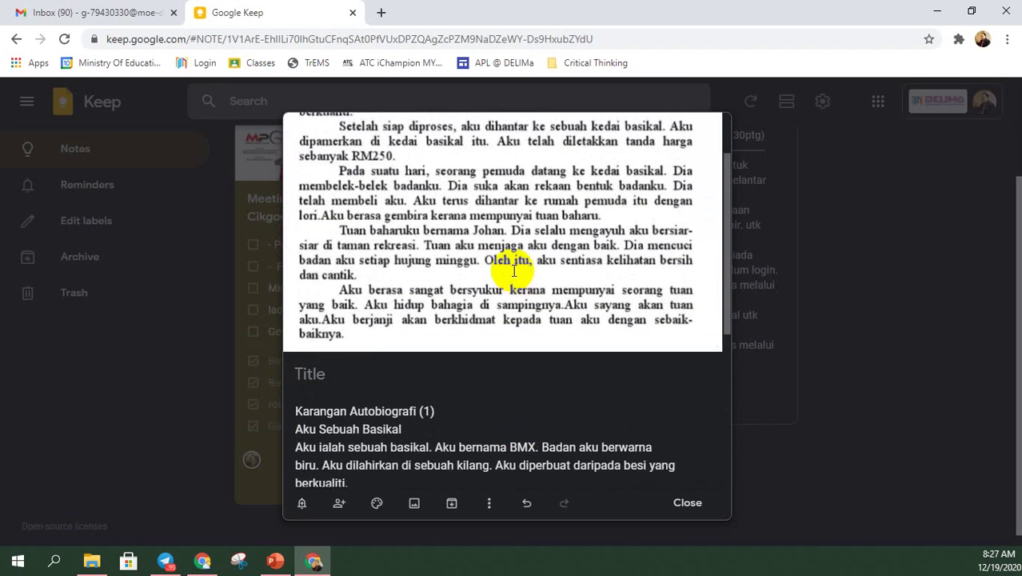
scroll(513, 270, "up", 3)
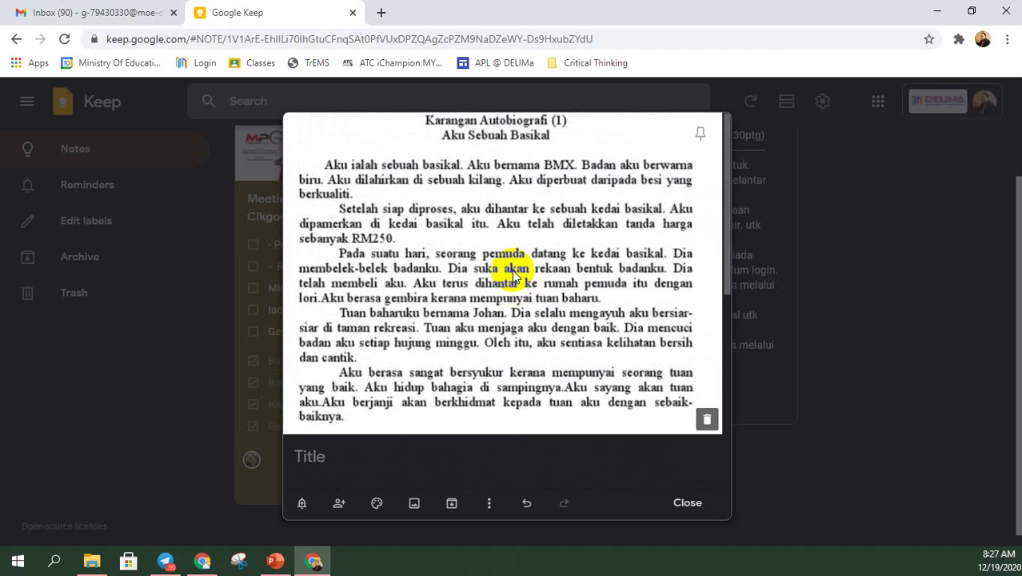
scroll(514, 270, "down", 3)
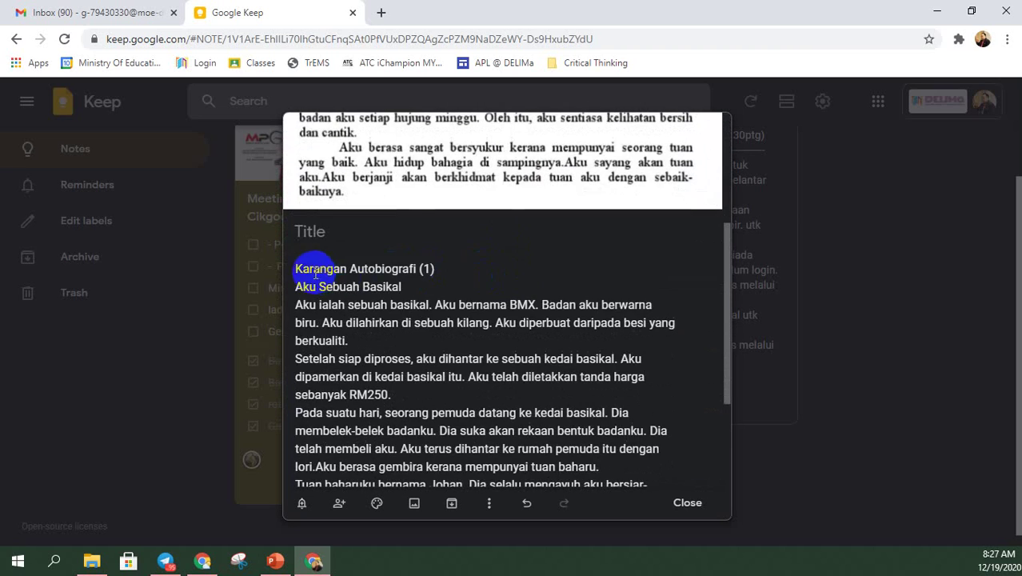
left_click(437, 269)
key("Return")
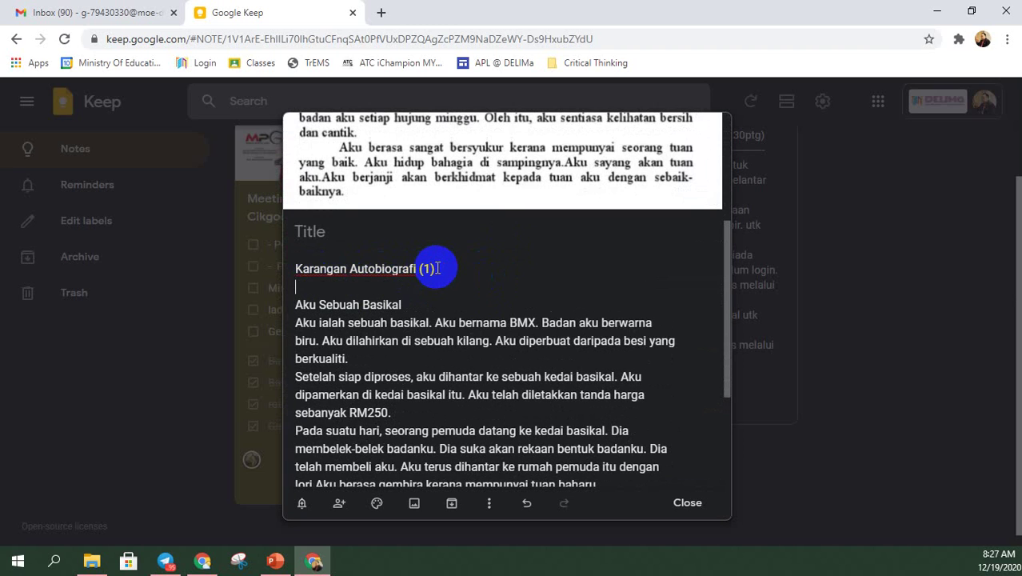
scroll(437, 269, "down", 1)
left_click(413, 283)
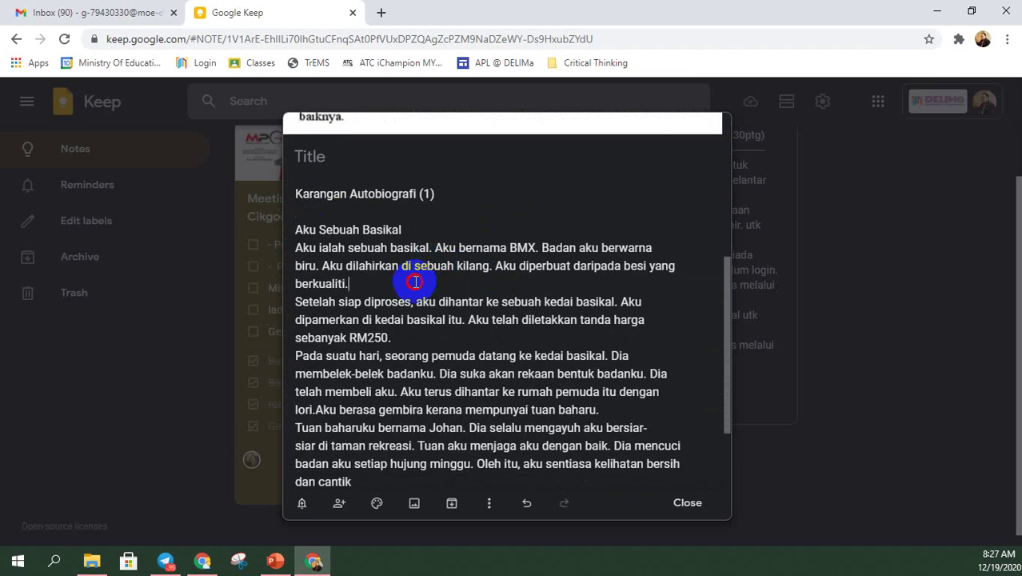
key("Return")
scroll(461, 360, "down", 2)
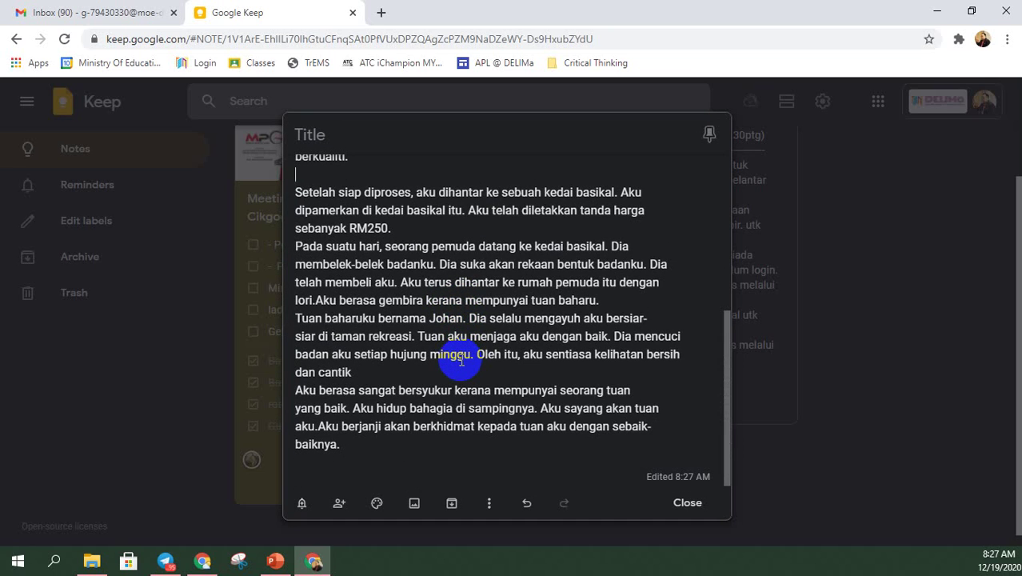
key("ctrl+v")
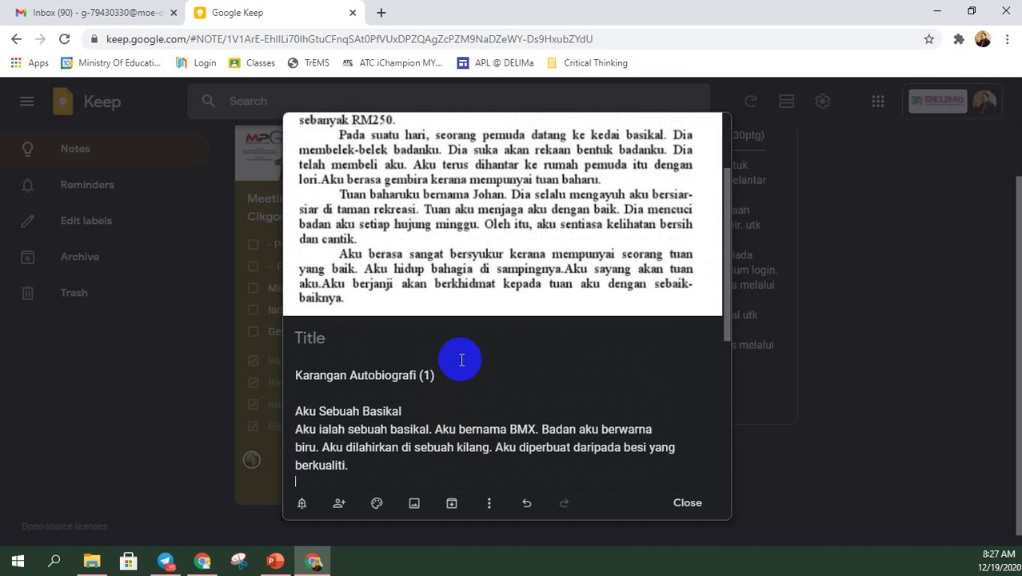
- Dismiss the More menu and close the Karangan Autobiografi (1) essay note
left_click(491, 505)
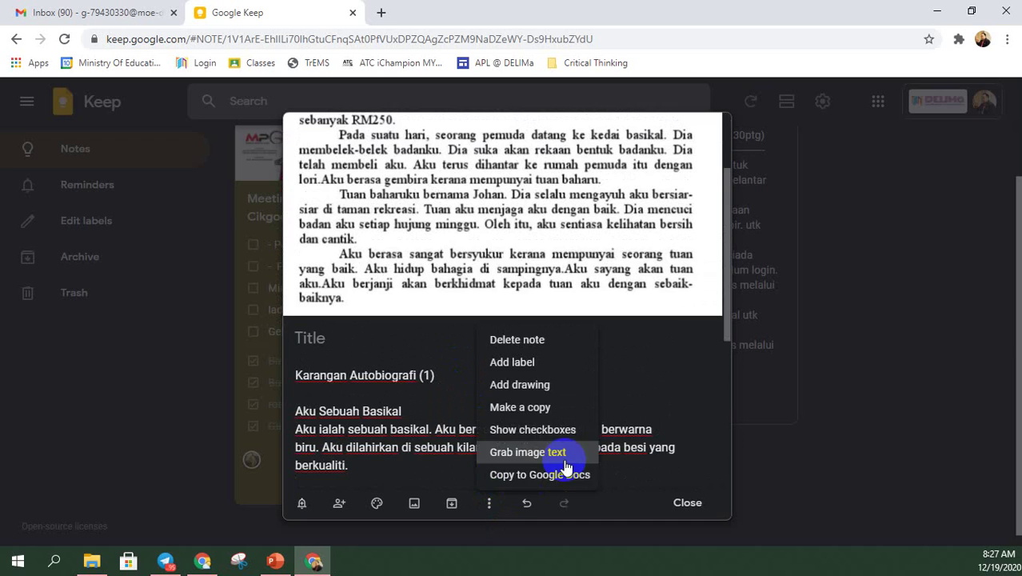
left_click(636, 424)
scroll(640, 411, "down", 4)
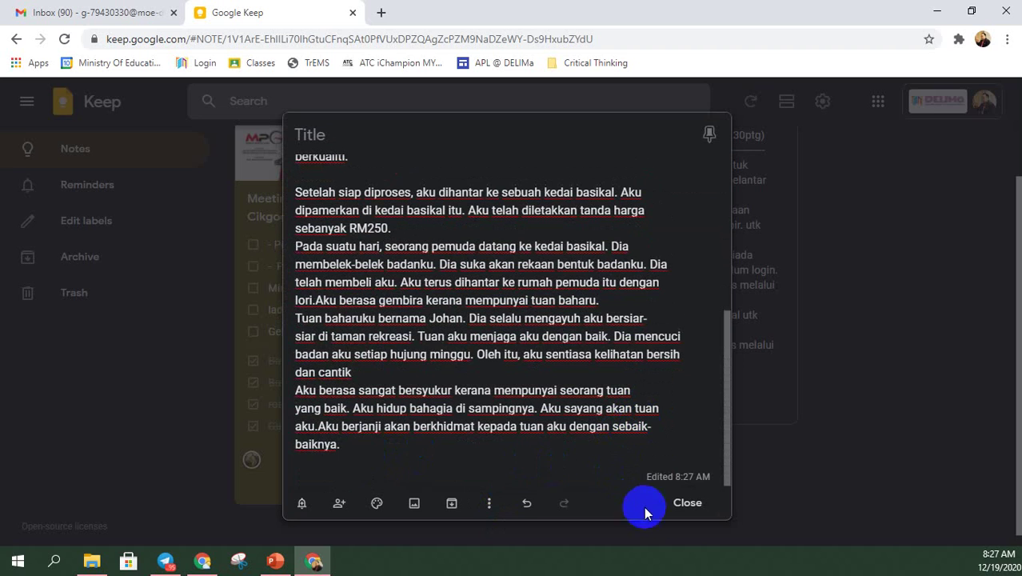
left_click(684, 503)
scroll(803, 303, "up", 2)
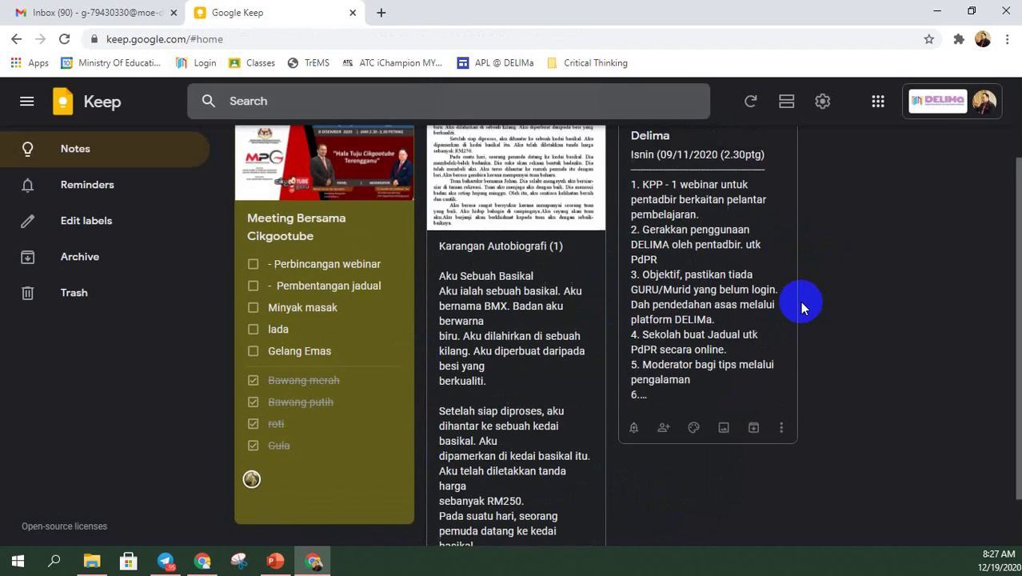